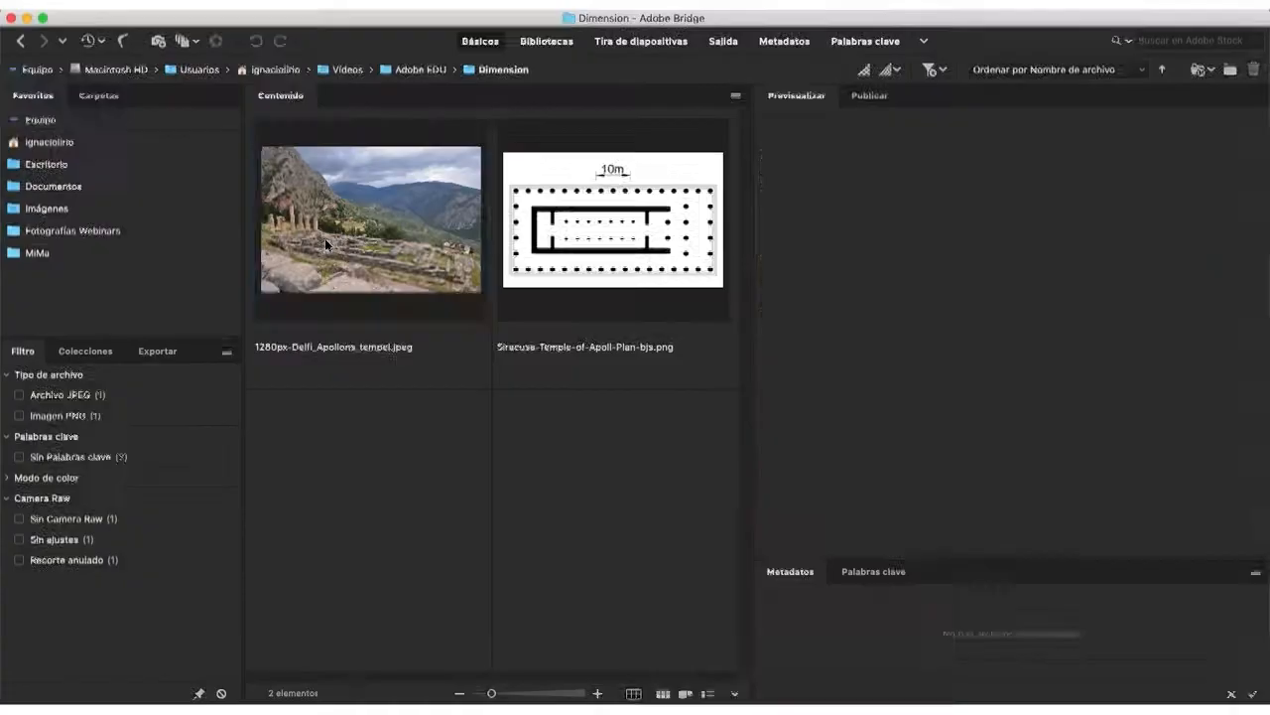
Preview the Apollo temple photo and the temple floor plan image in the Dimension folder.
click(324, 239)
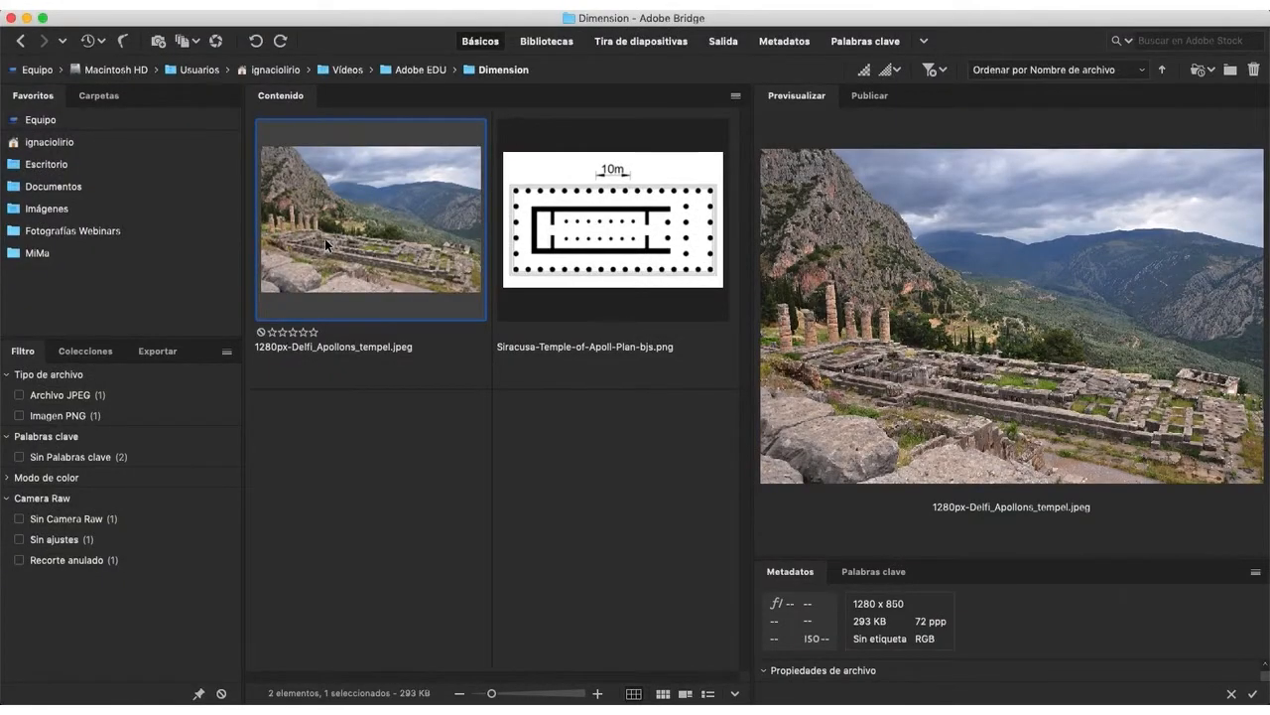
click(612, 213)
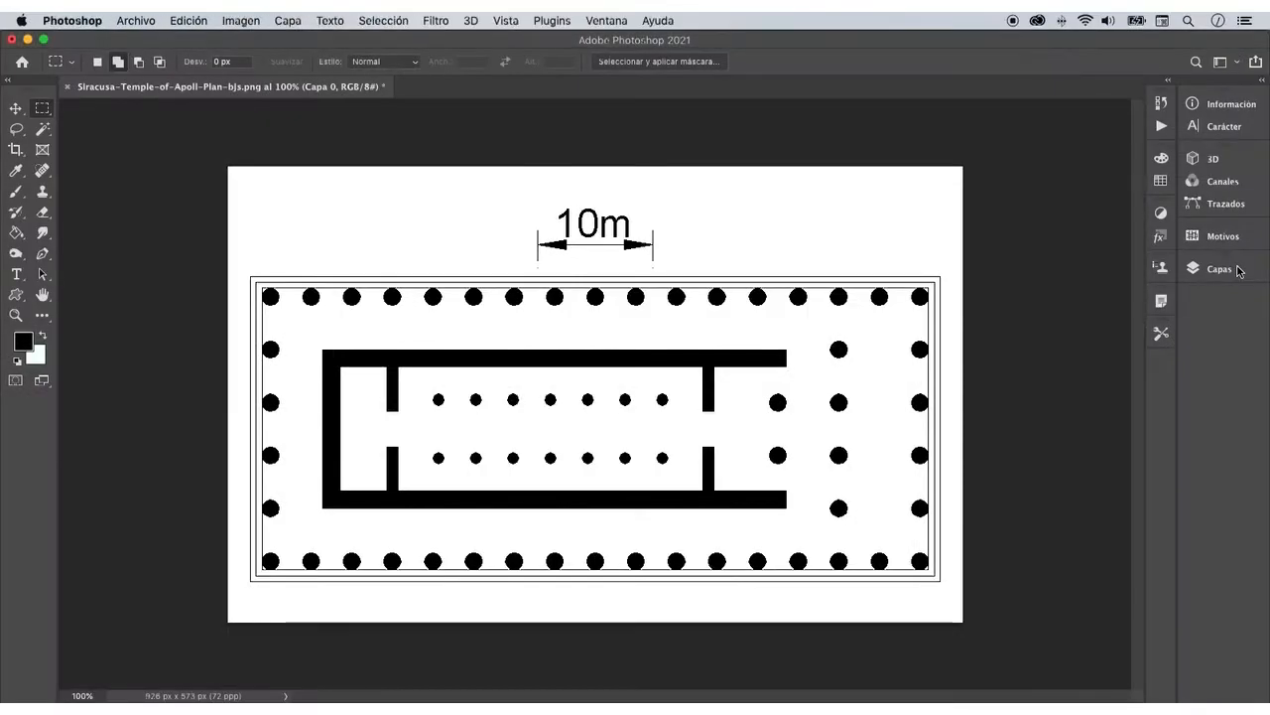
Switch to Photoshop and erase the 10m scale marking above the temple floor plan.
click(1219, 268)
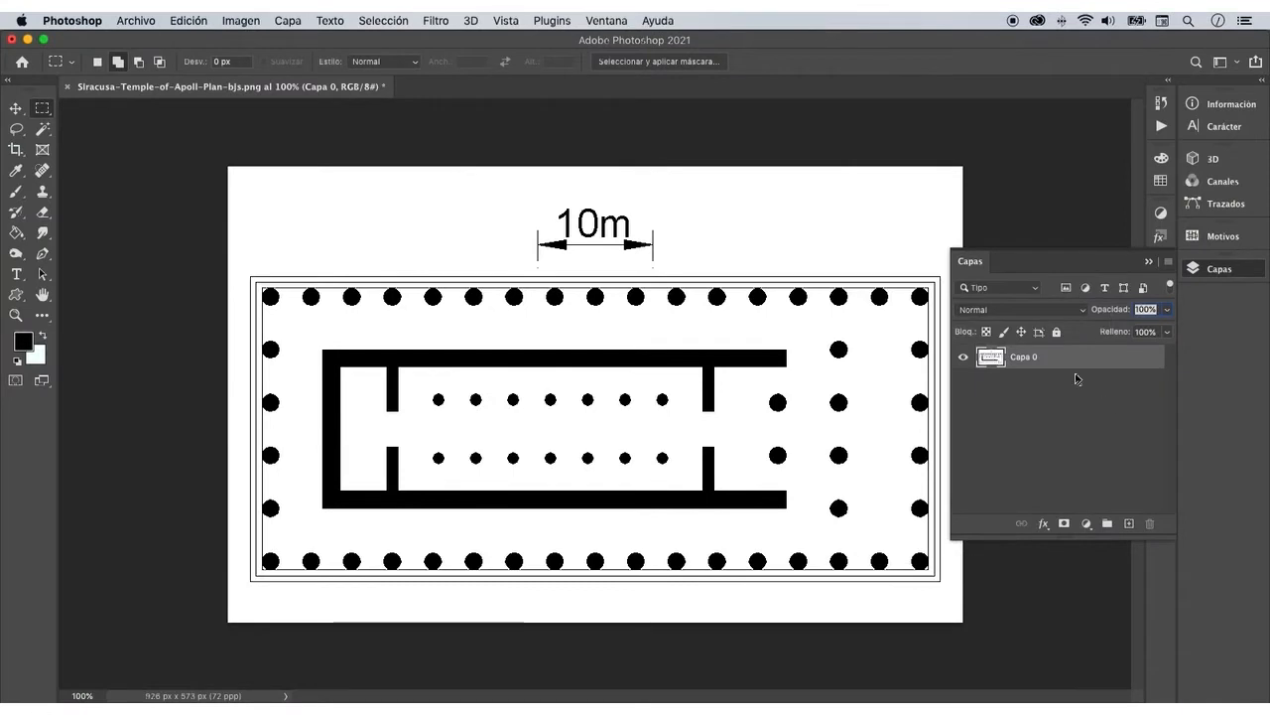
drag(500, 196, 685, 269)
key(BackSpace)
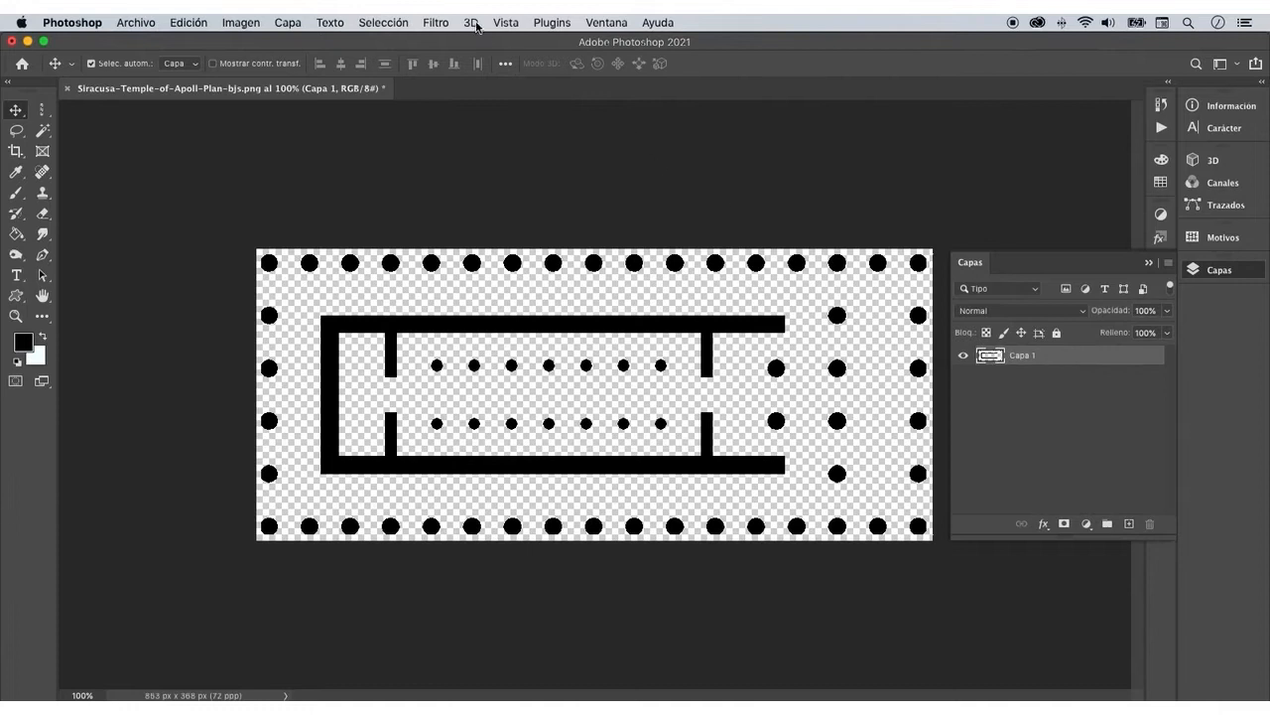
Extrude the selected temple plan layer into 3D and export it as the STL model Templo.stl.
click(473, 23)
click(646, 134)
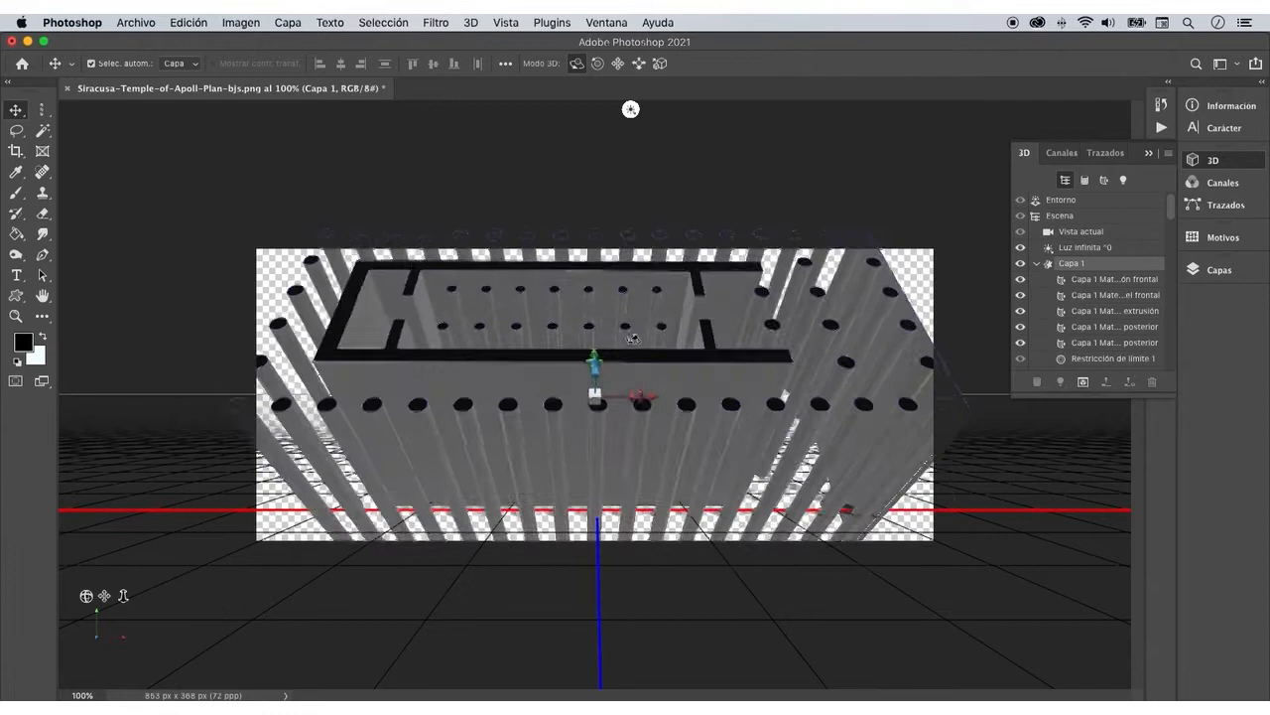
click(471, 22)
click(569, 73)
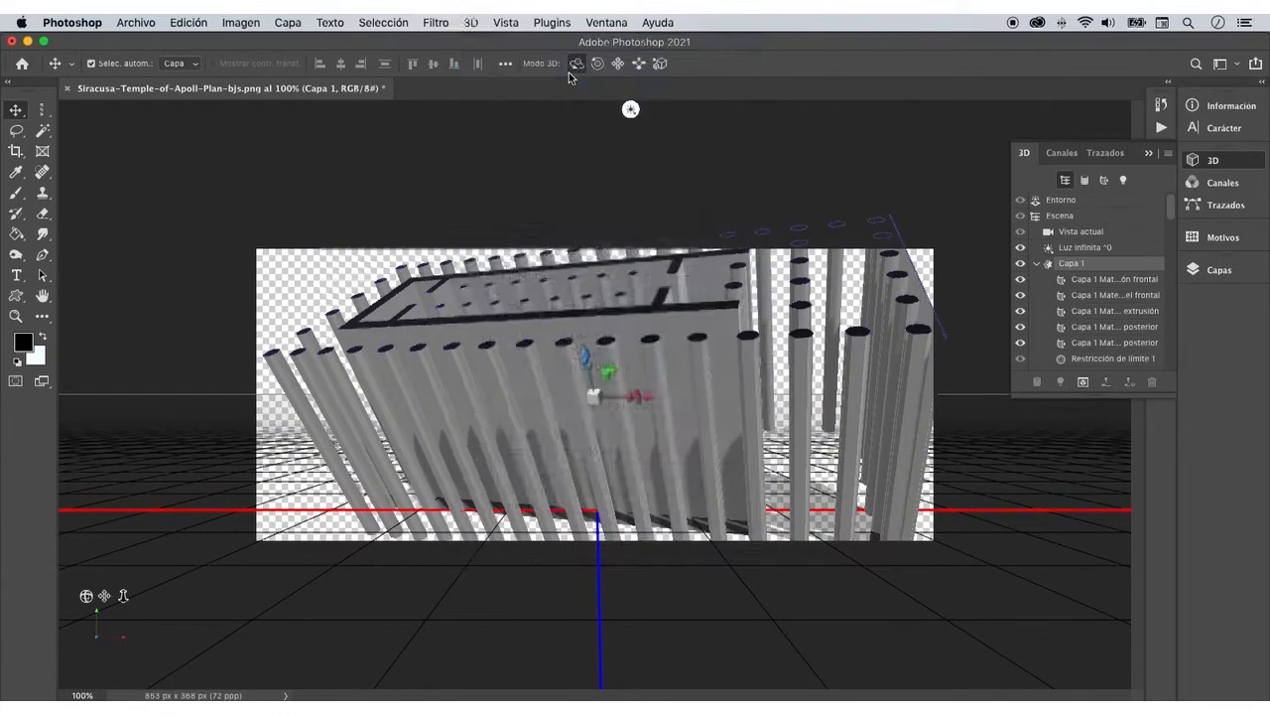
click(541, 236)
click(547, 279)
click(593, 443)
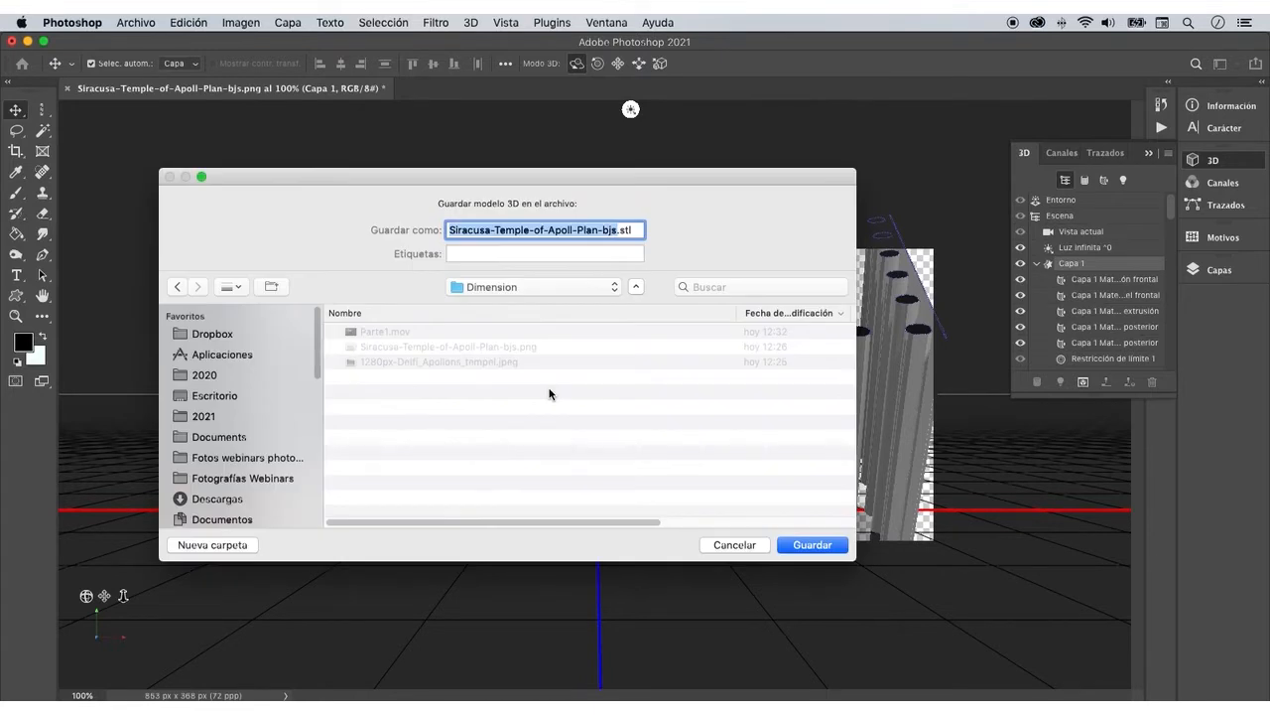
text(Templo)
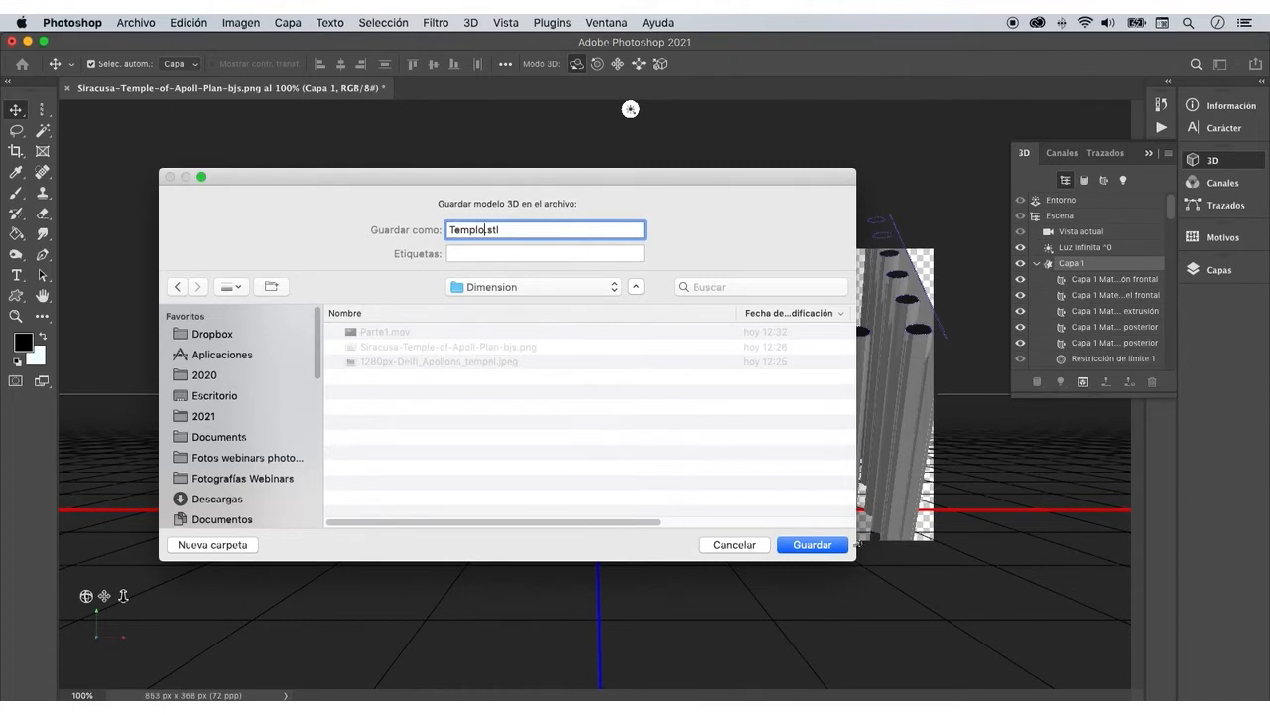
click(830, 544)
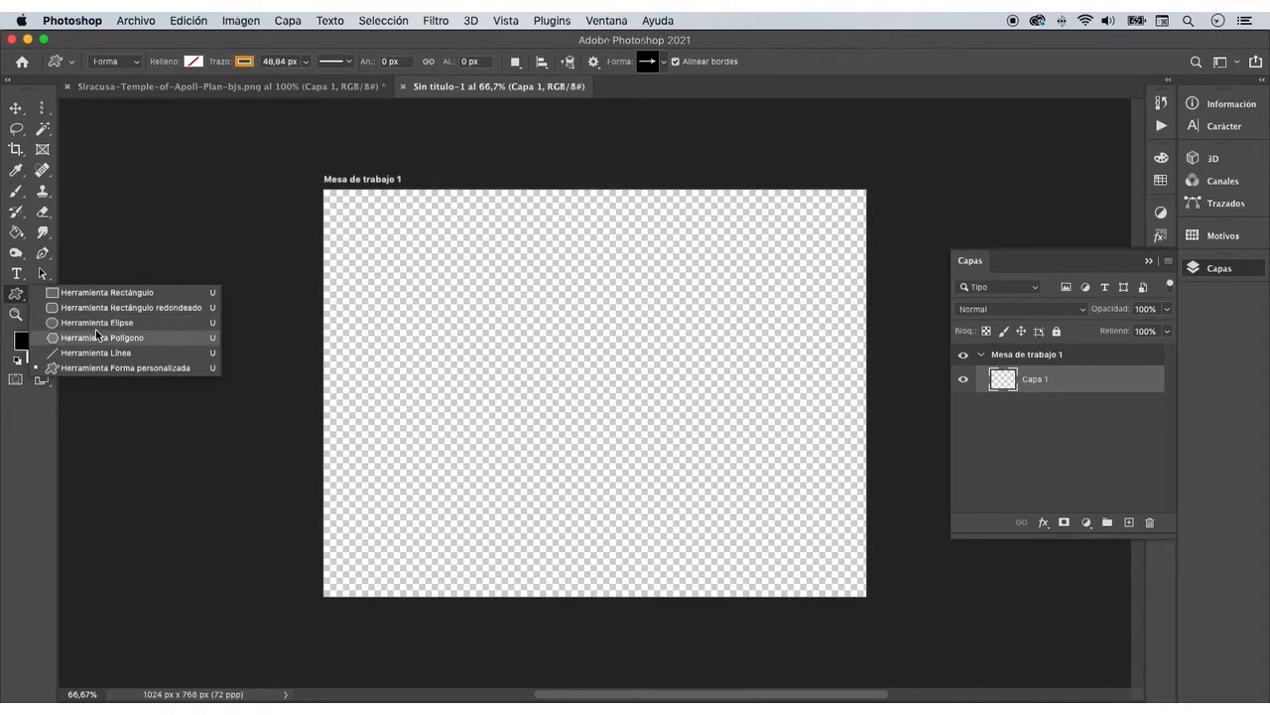
Draw a wide three-sided polygon about 879 × 195 px on the blank artboard.
click(96, 334)
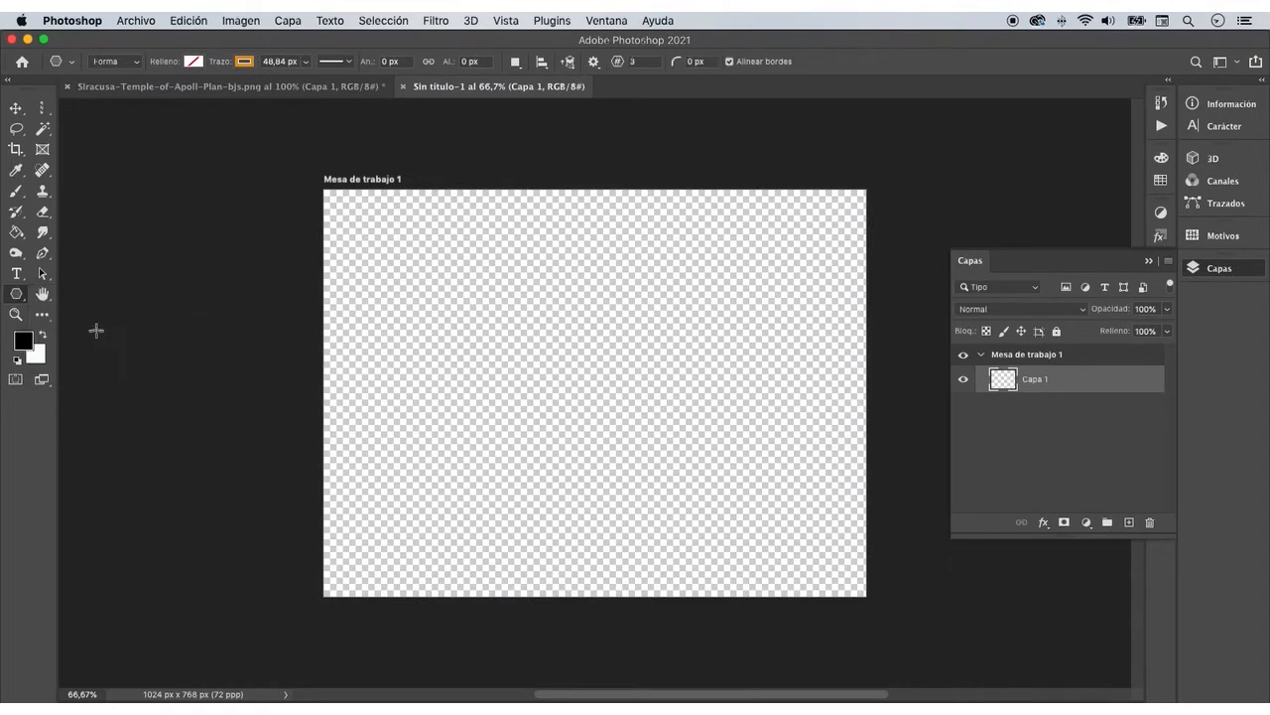
click(637, 61)
mouse_move(360, 316)
mouse_down()
mouse_move(408, 338)
mouse_move(824, 418)
mouse_up()
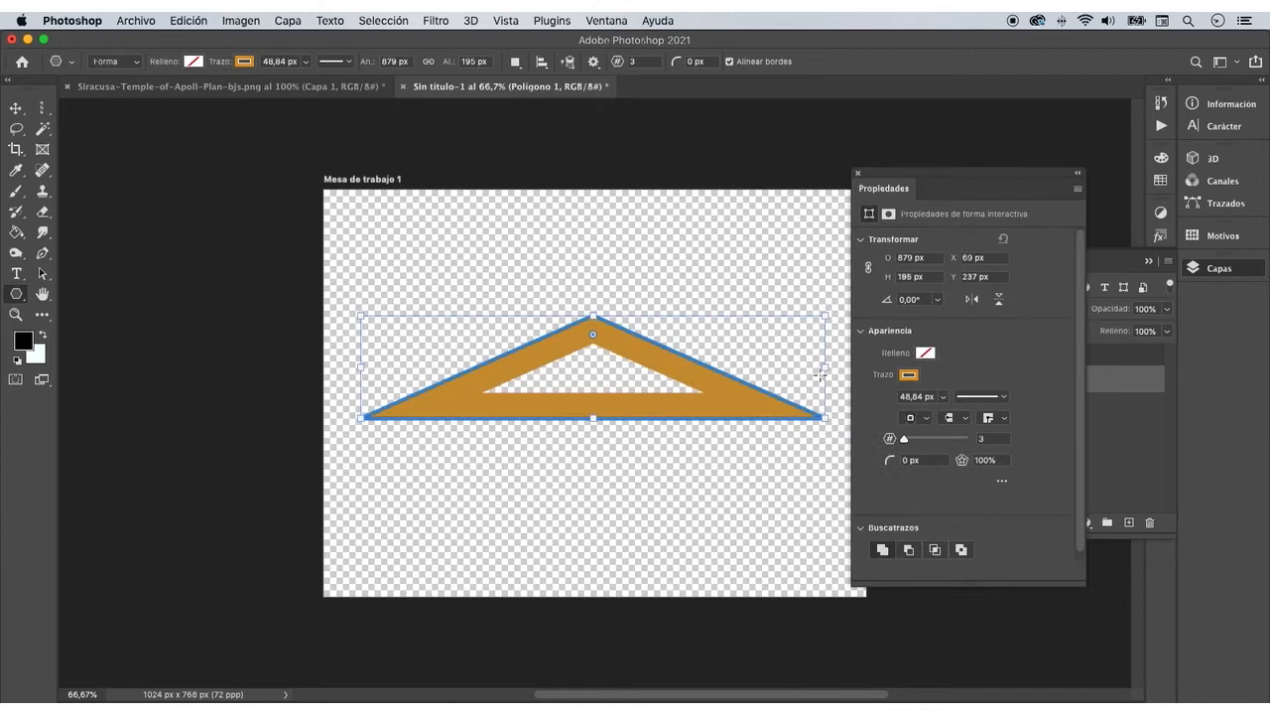
Give the triangle a solid blue fill and remove its stroke.
click(927, 353)
click(930, 436)
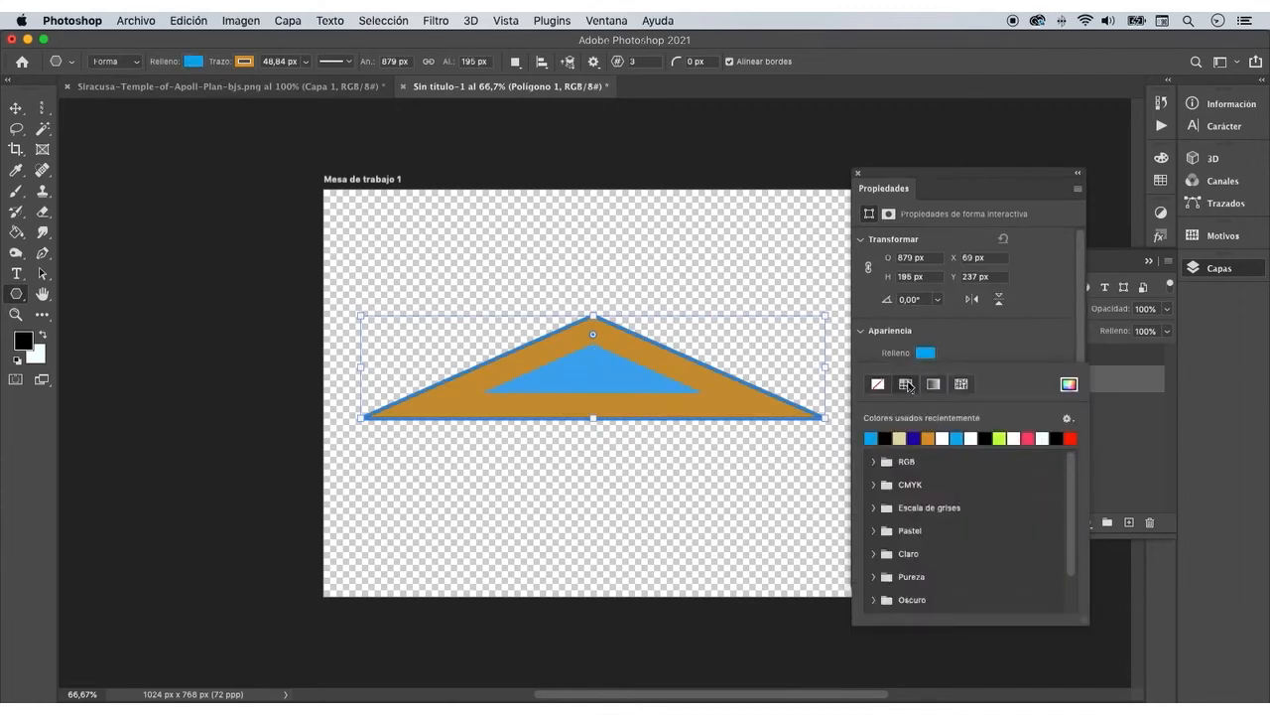
click(909, 374)
click(909, 374)
click(877, 405)
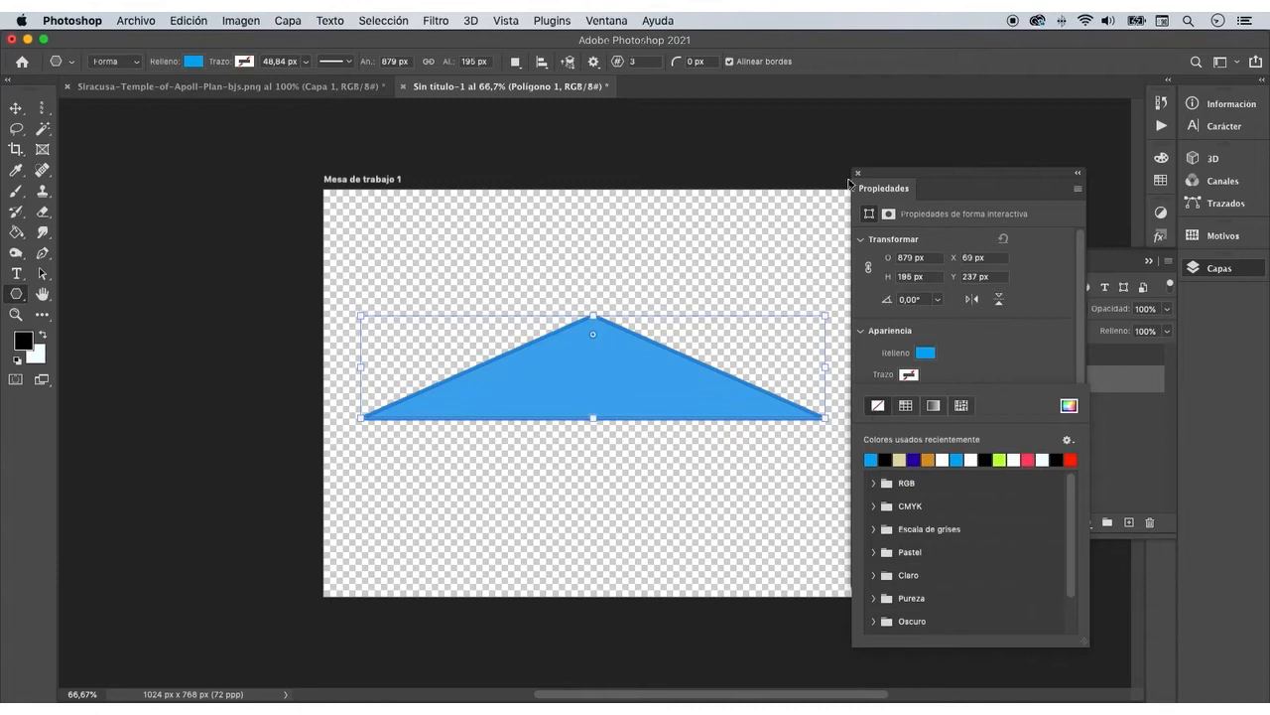
click(858, 173)
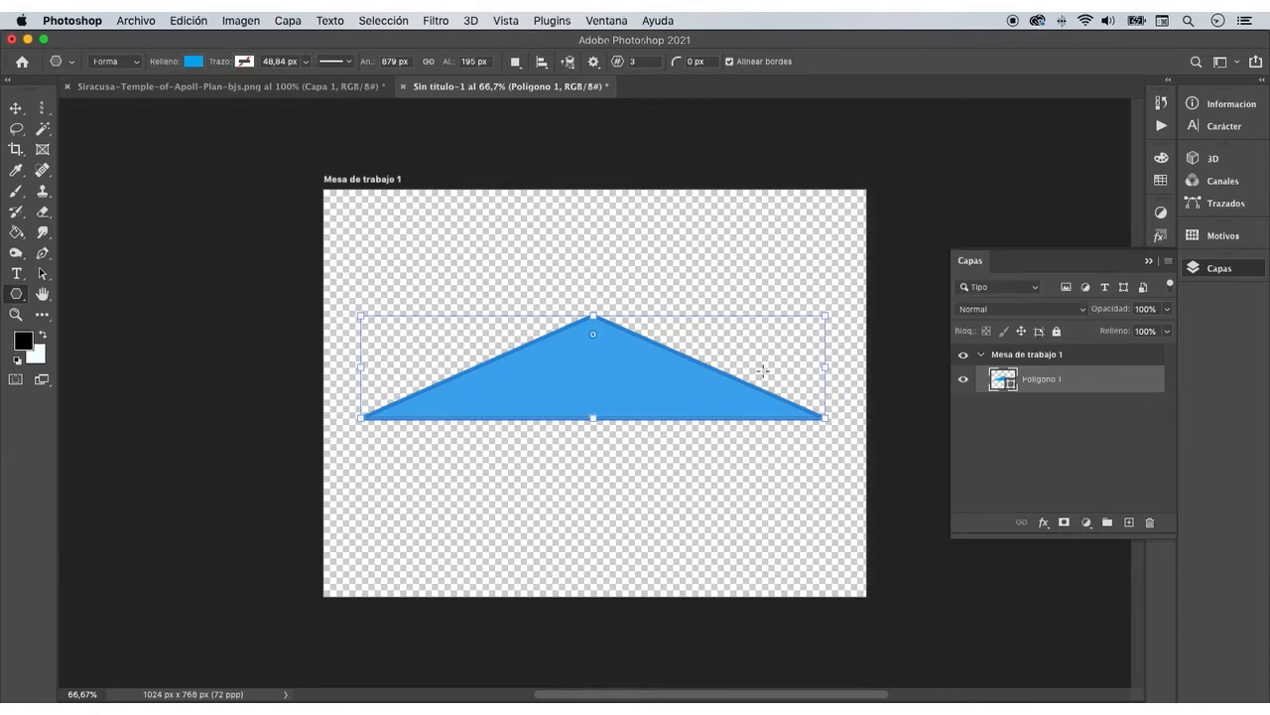
Create a 3D extrusion from the blue triangle's selected path.
click(16, 109)
click(470, 19)
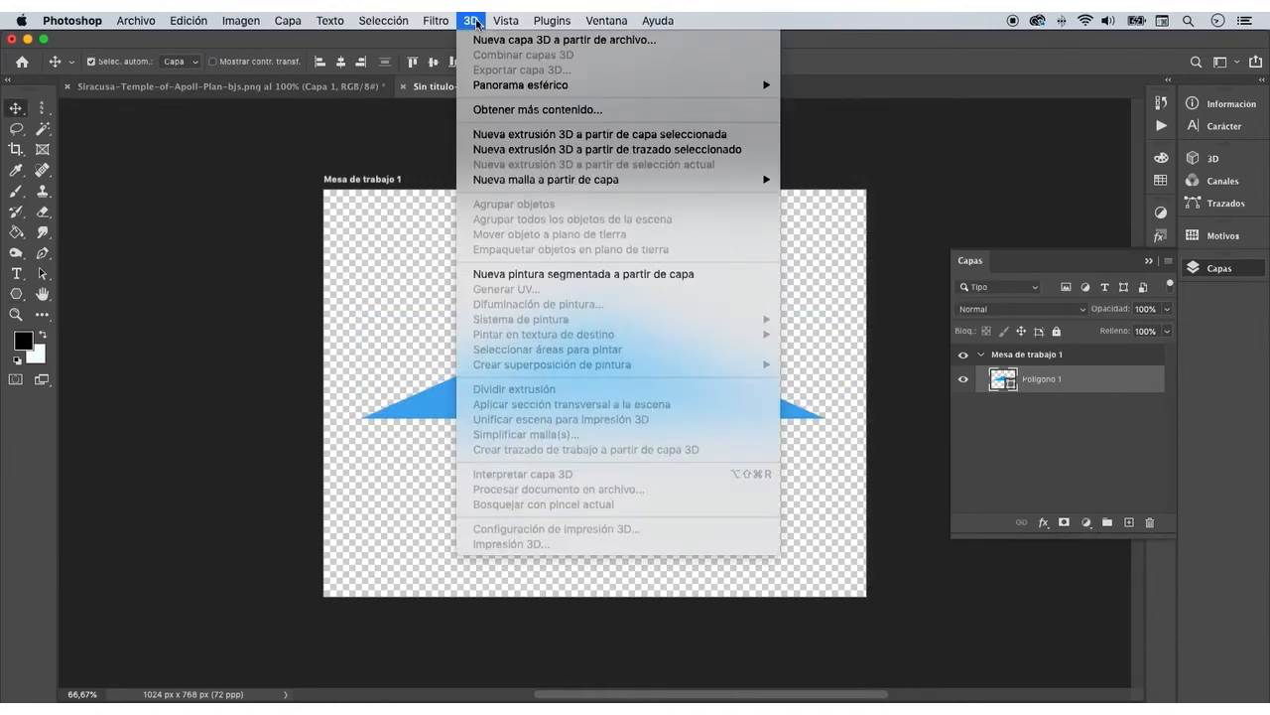
click(736, 150)
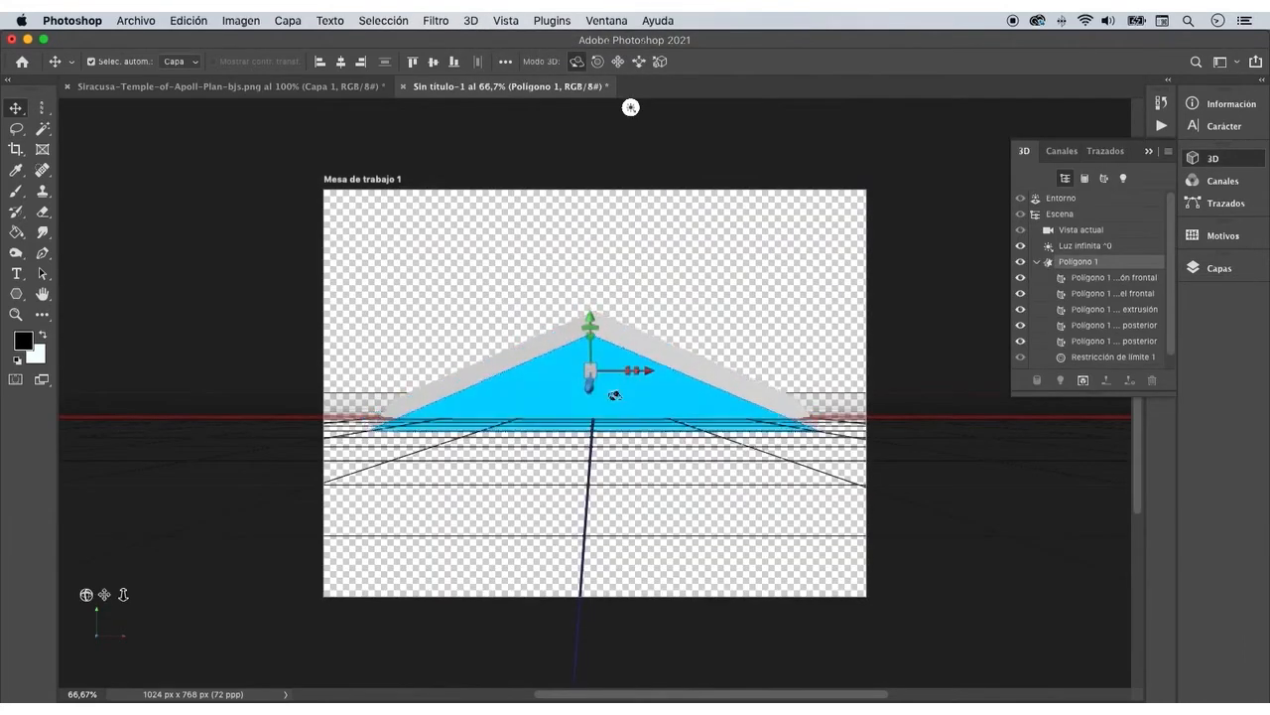
Set the triangle's extrusion depth to 795,46 px in the mesh properties.
click(1147, 155)
click(606, 19)
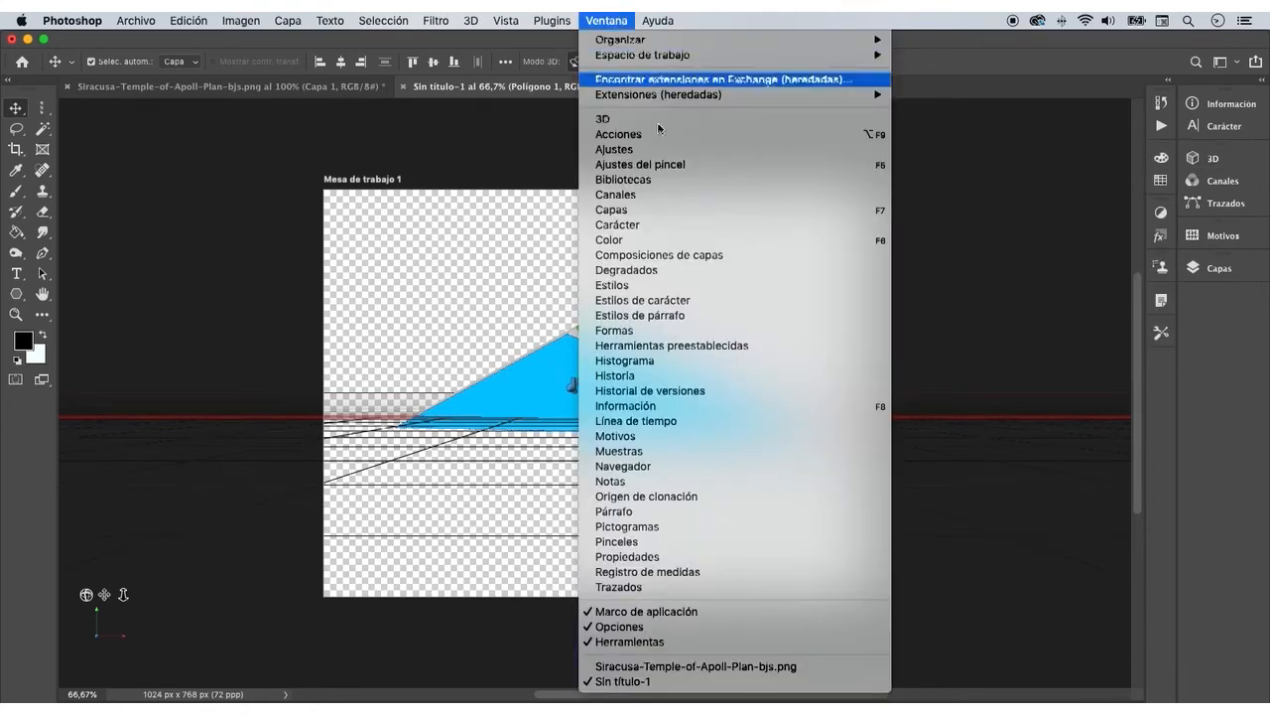
click(672, 555)
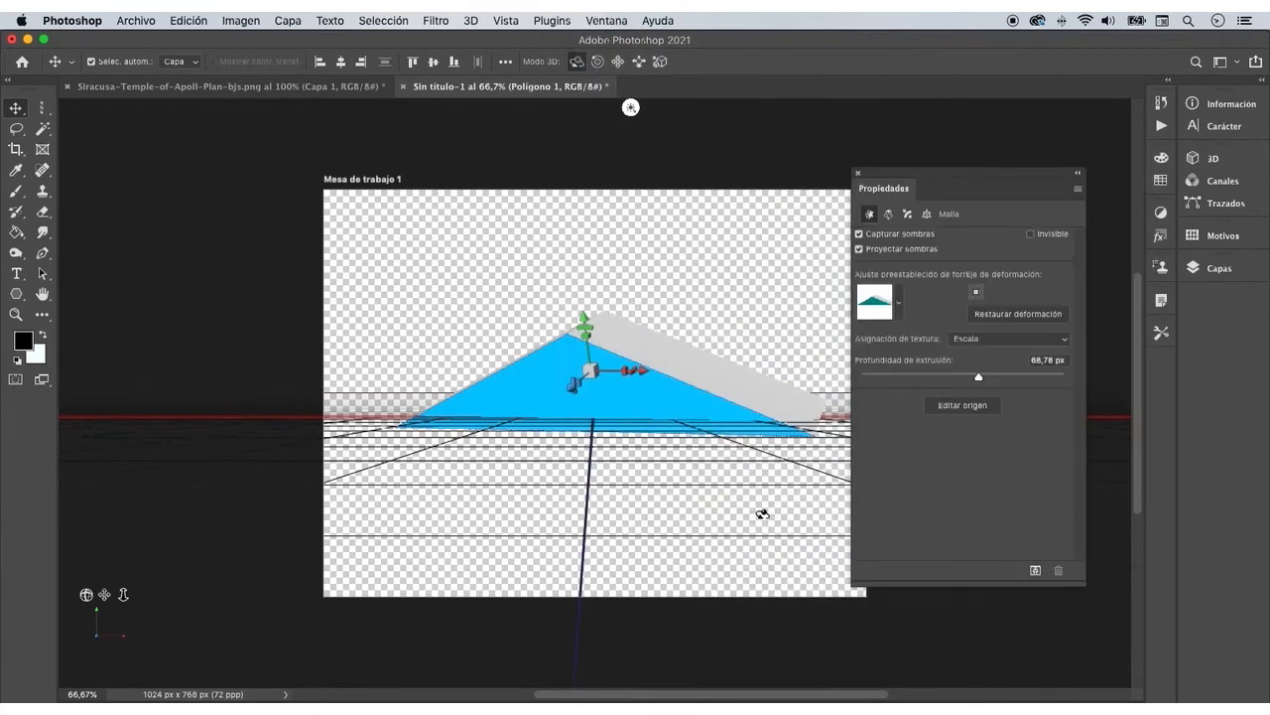
drag(990, 388, 1057, 376)
drag(634, 316, 605, 319)
Export the extruded triangle's 3D layer as the STL model Techo.stl.
click(471, 20)
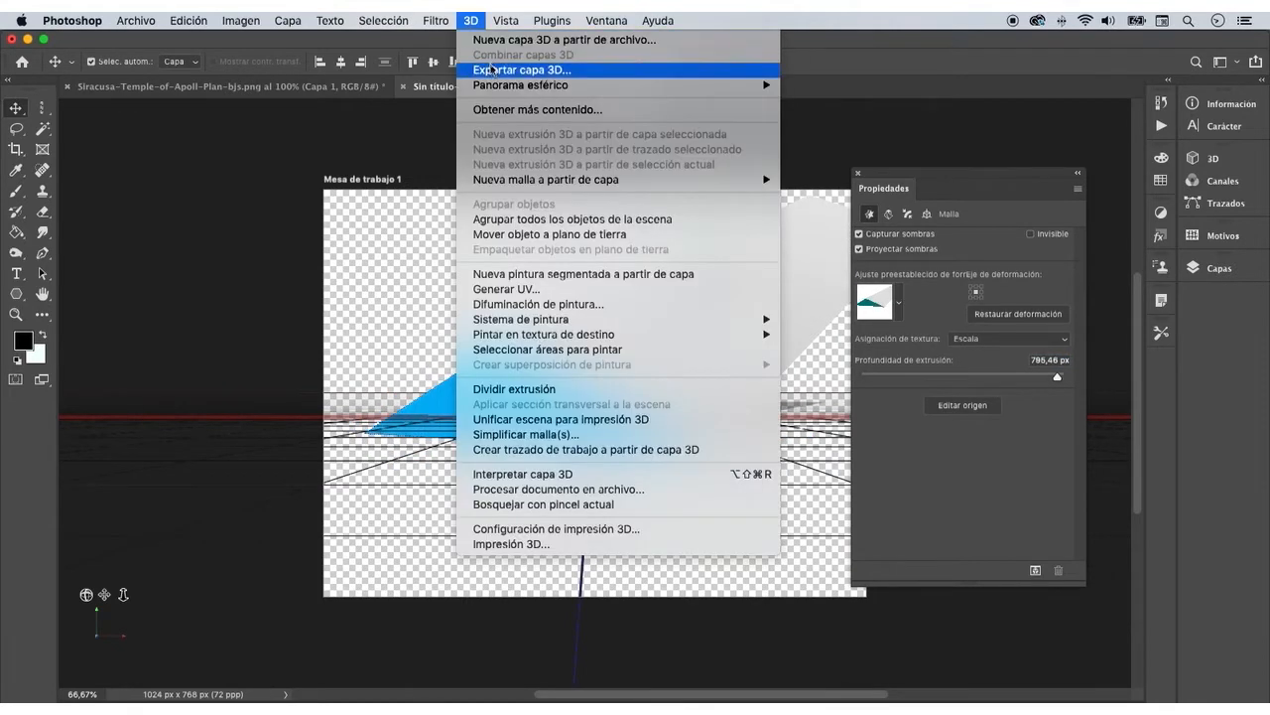
click(494, 69)
click(560, 235)
click(556, 275)
click(588, 438)
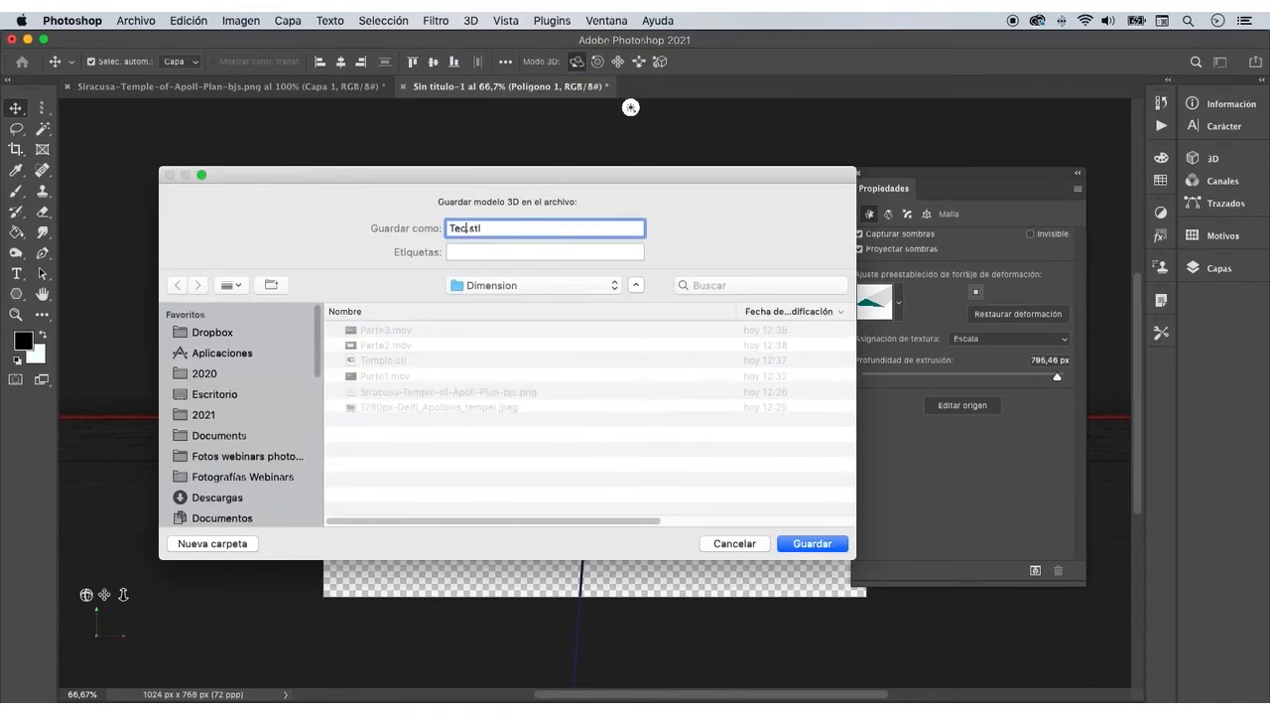
text(Techo)
key(Return)
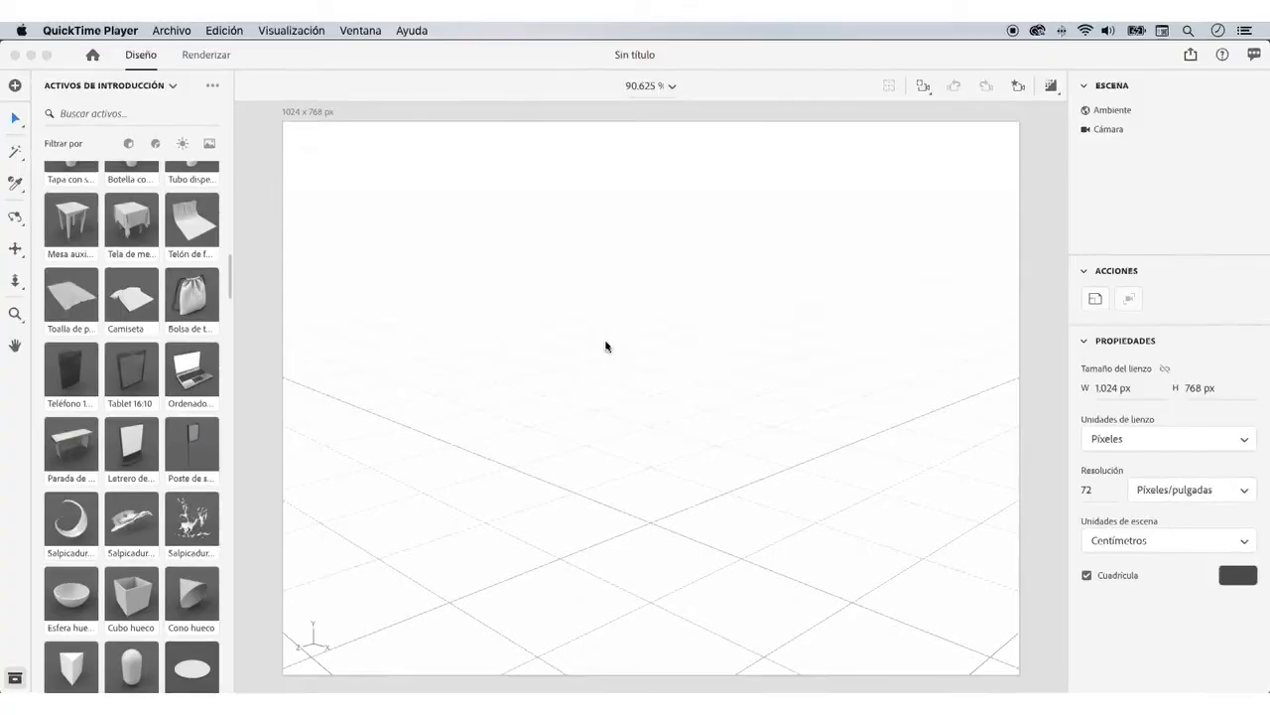
Switch to Adobe Dimension and import the Templo.stl 3D model into the empty scene.
click(16, 221)
drag(680, 336, 699, 358)
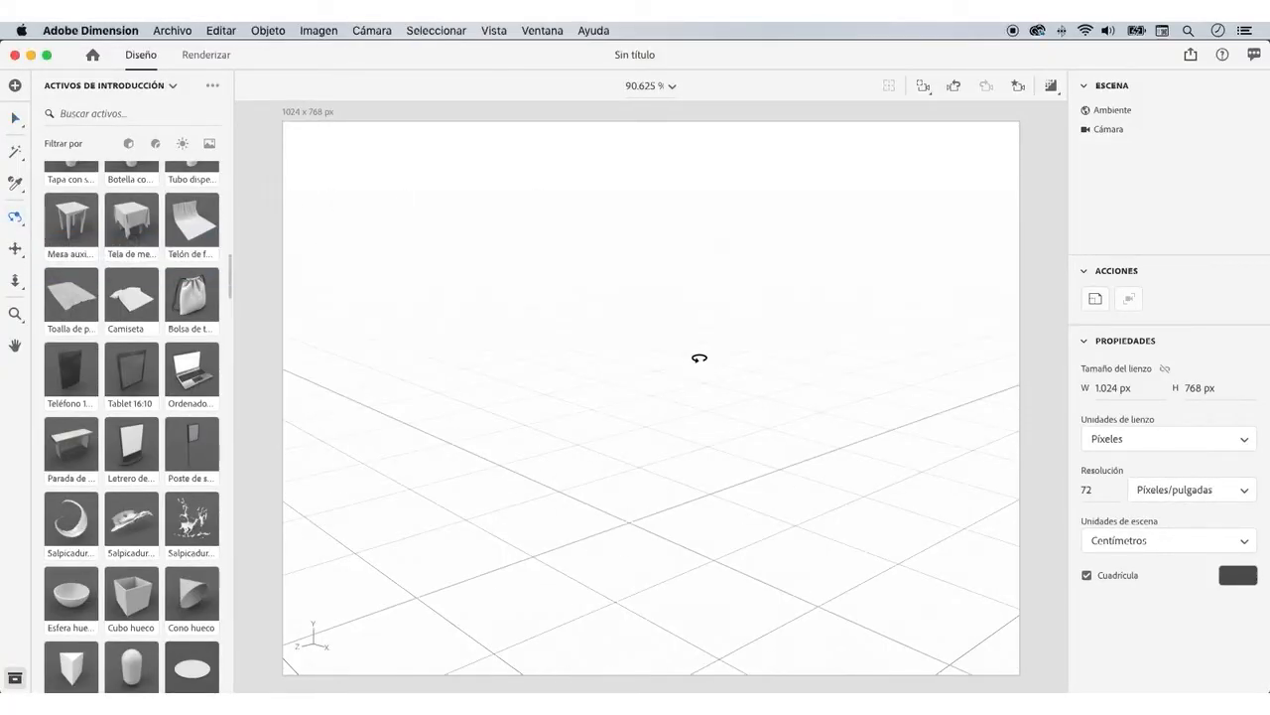
click(11, 120)
drag(229, 278, 188, 155)
click(15, 85)
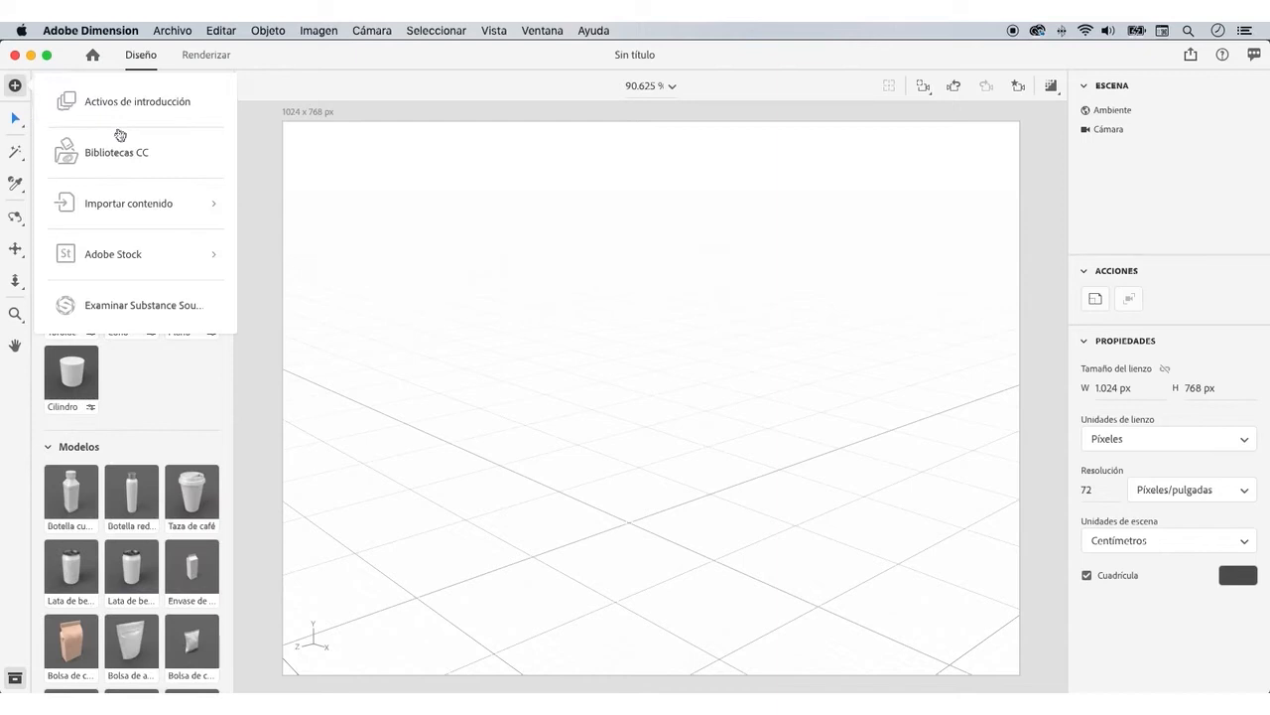
click(216, 205)
click(105, 121)
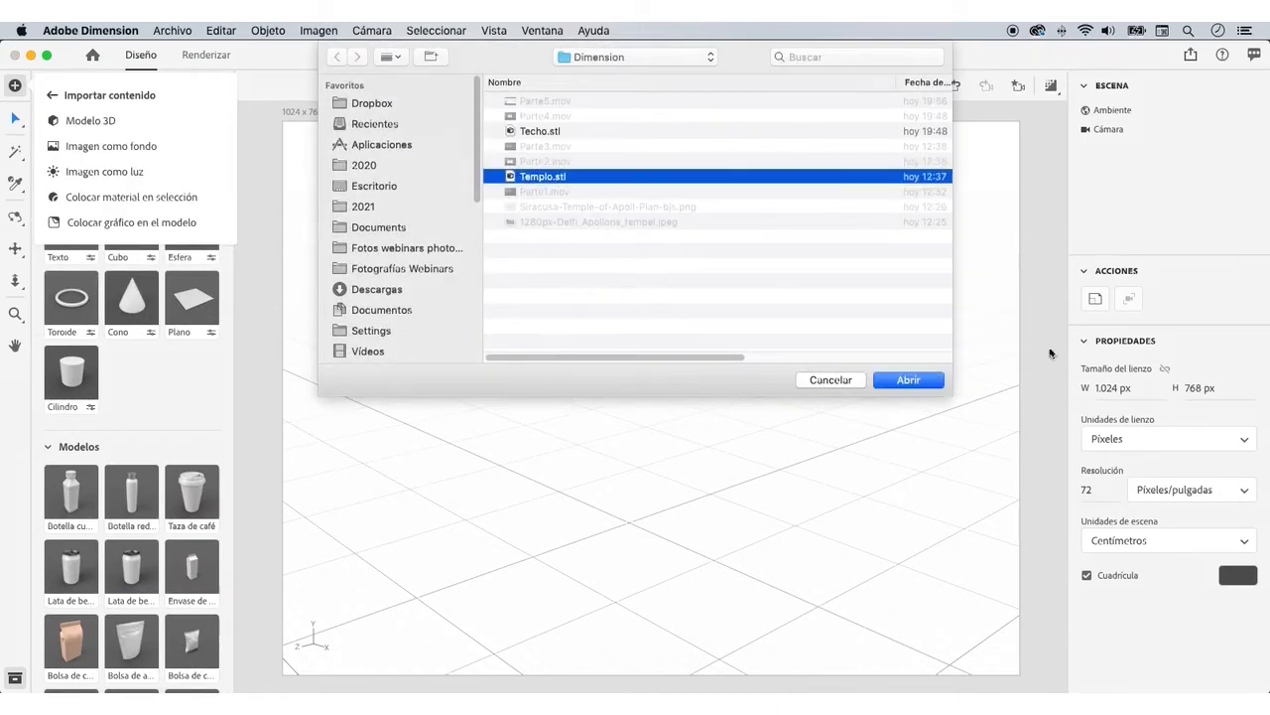
click(933, 382)
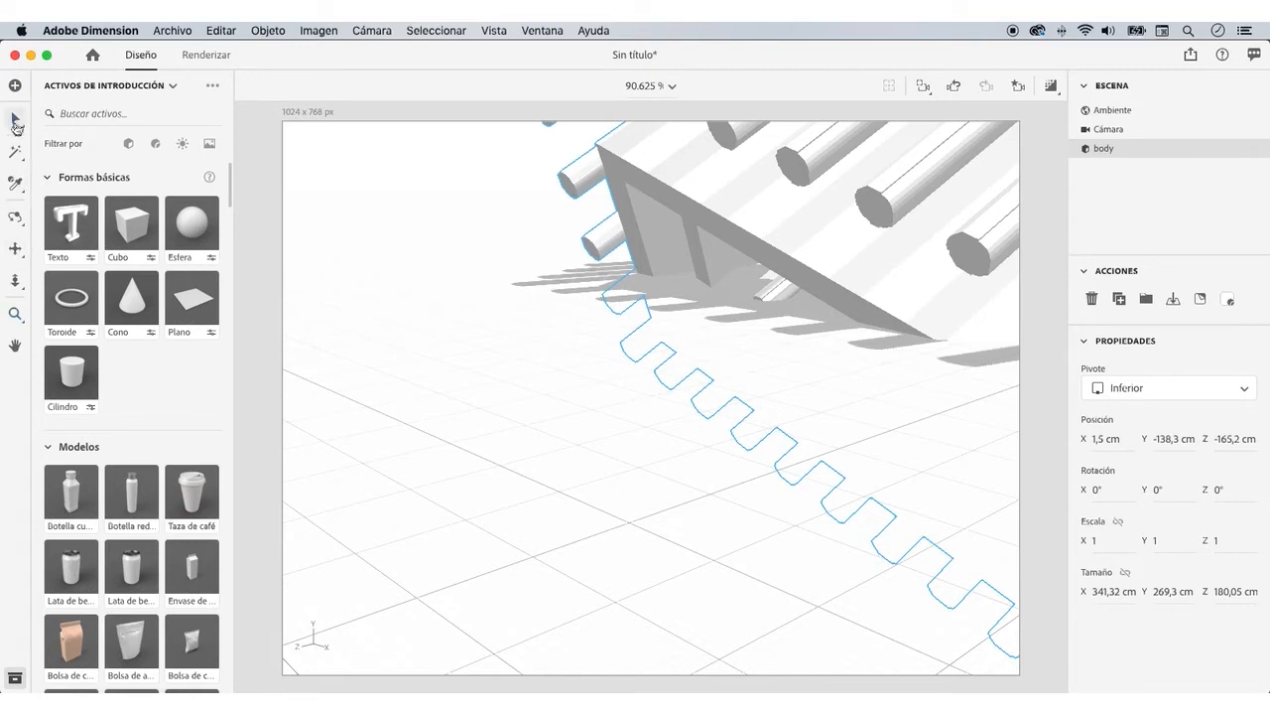
Scale the temple model uniformly to 0,6, reposition it within the canvas and move it to the ground.
drag(1098, 545, 1090, 545)
drag(964, 274, 695, 198)
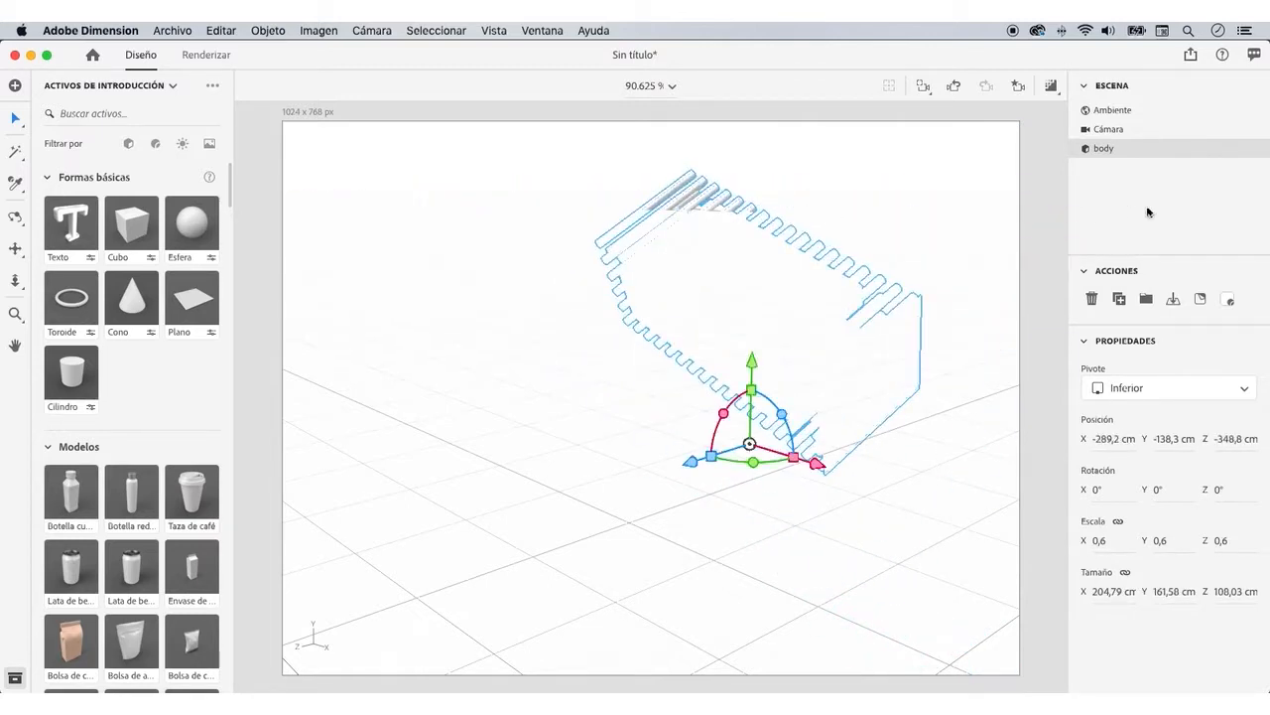
click(1173, 300)
Rotate the temple model to 58° about the X axis so its columns stand more upright.
click(822, 340)
click(874, 218)
drag(874, 218, 864, 161)
key(f)
drag(685, 377, 633, 433)
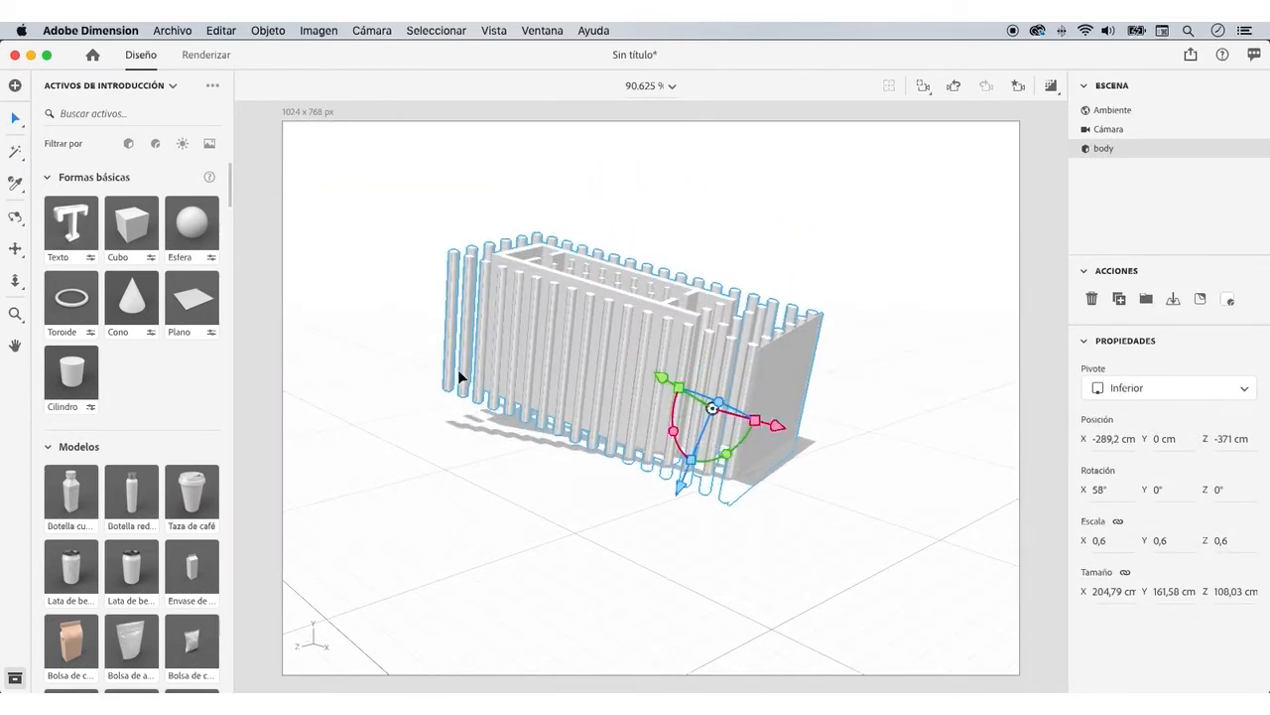
Move the temple model to the ground and adjust its rotation to X 61°, Y 3°, Z 13°.
click(16, 217)
drag(422, 482, 610, 417)
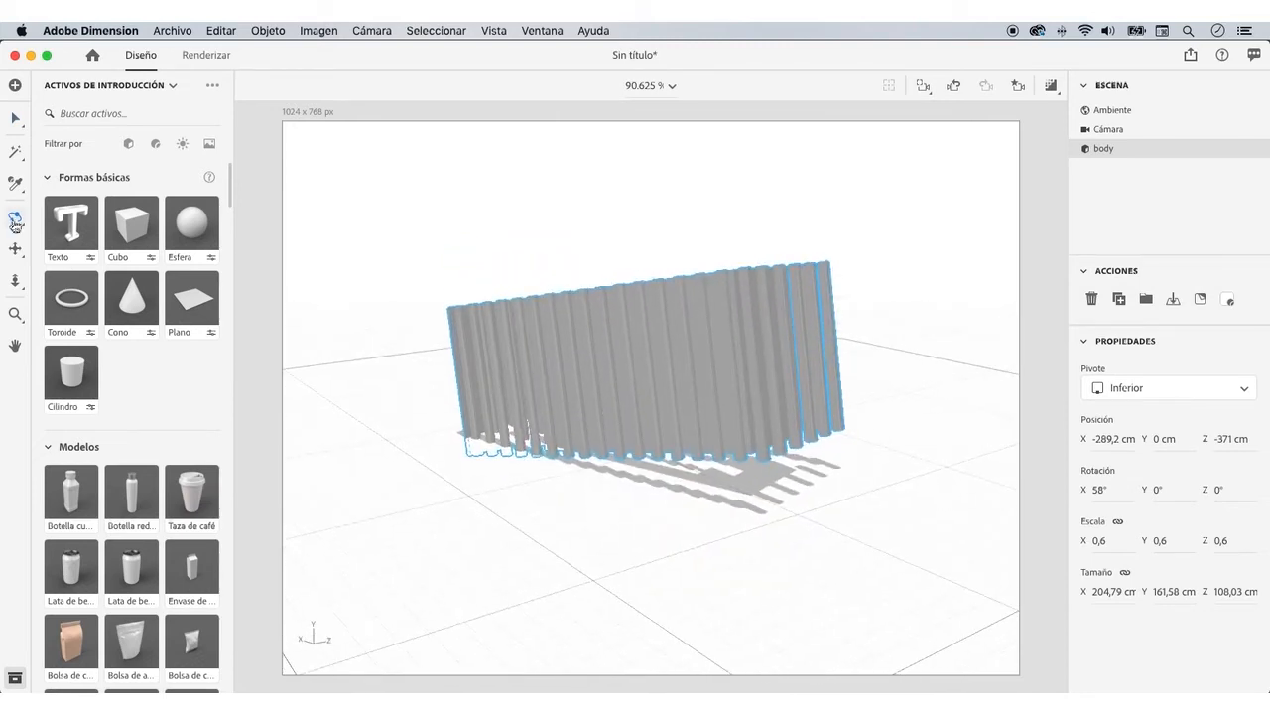
mouse_move(15, 219)
click(112, 322)
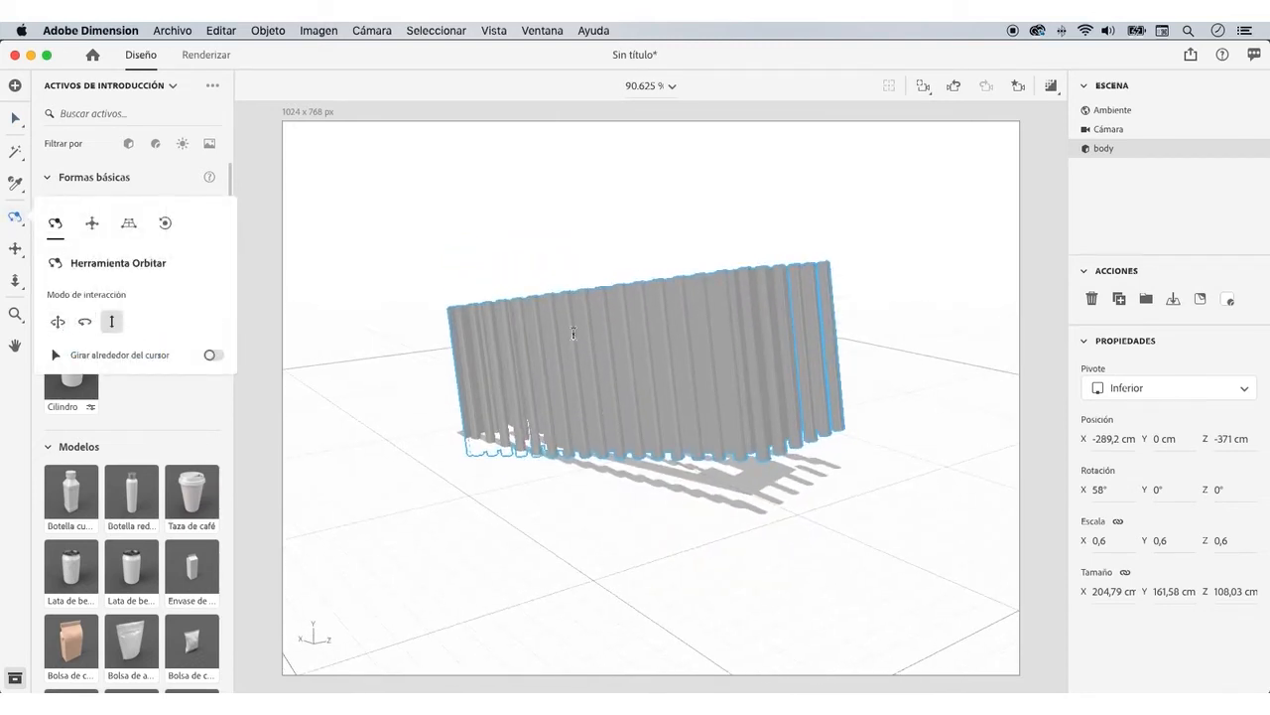
drag(565, 275, 565, 328)
key(v)
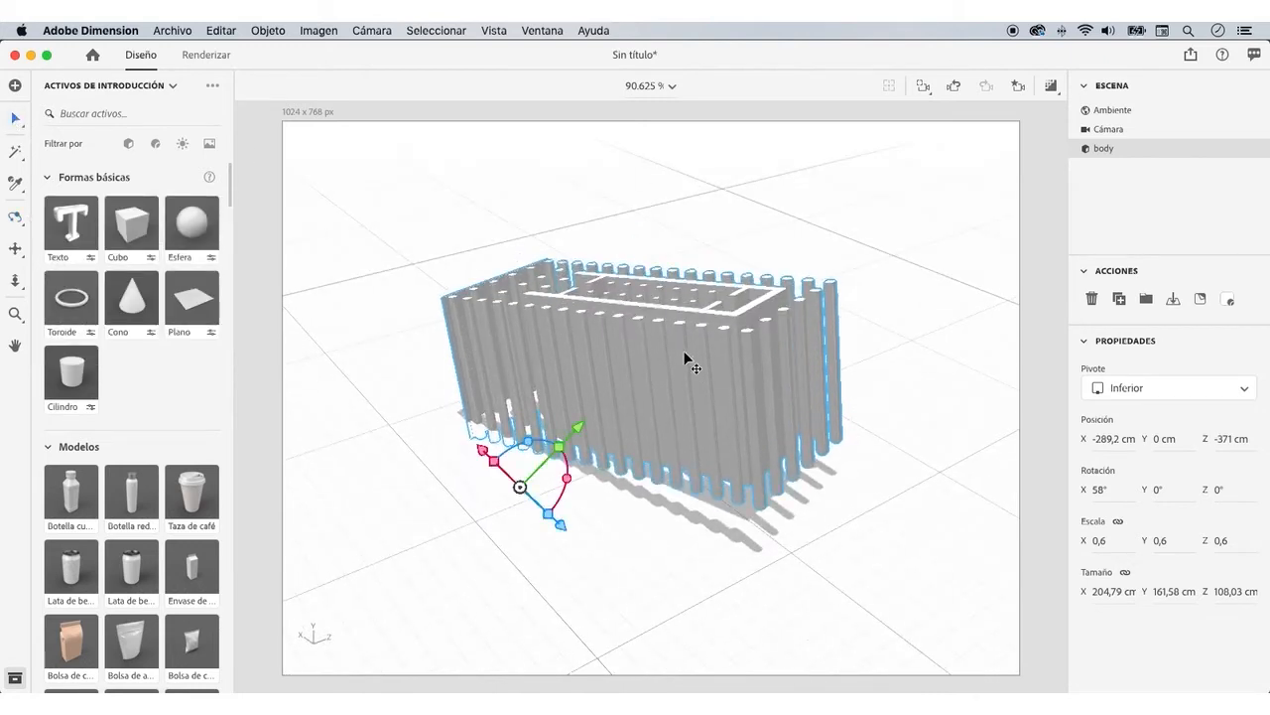
click(1174, 299)
drag(564, 455, 544, 478)
Import the Techo.stl 3D model and hide the temple model in the scene.
click(216, 207)
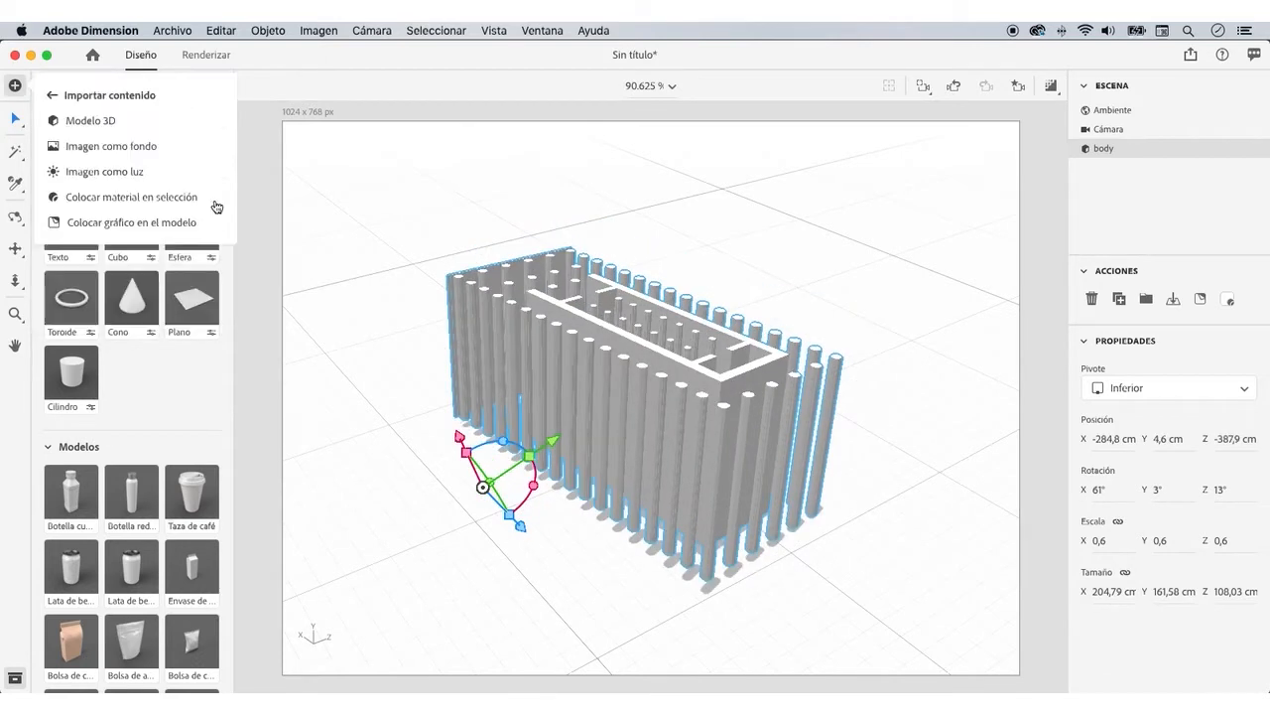
click(102, 123)
click(540, 141)
click(955, 395)
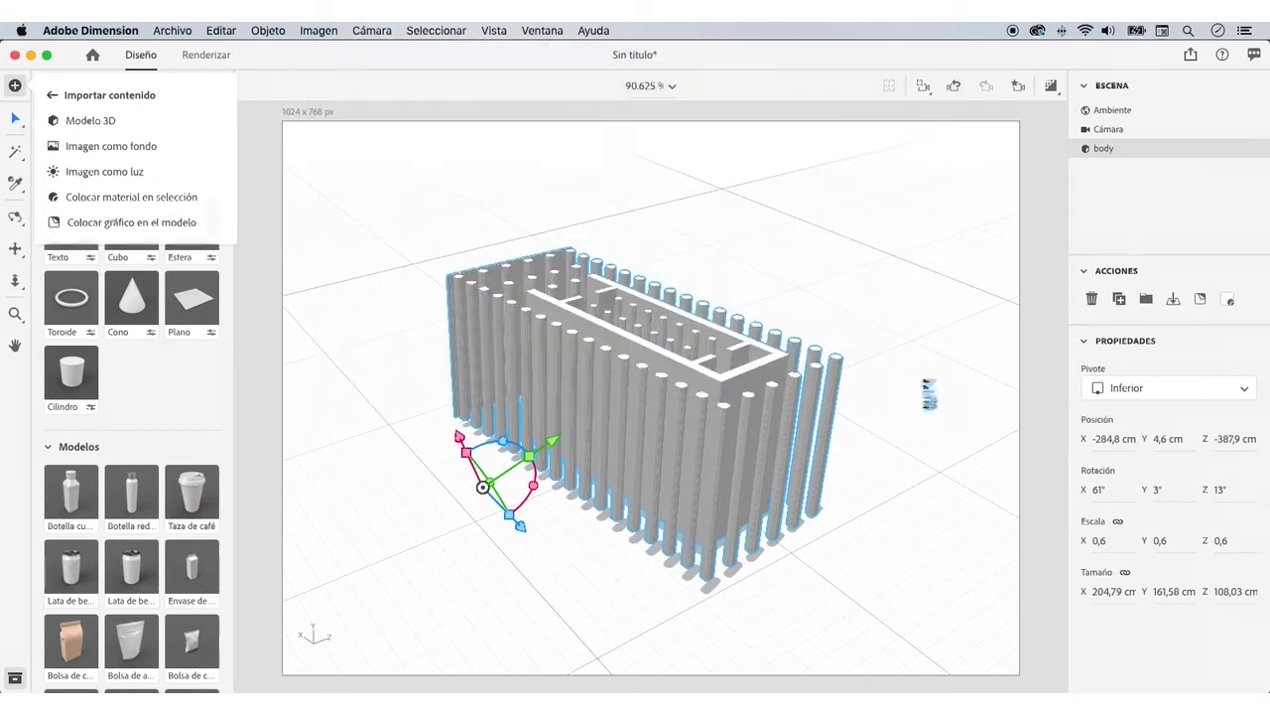
click(1234, 148)
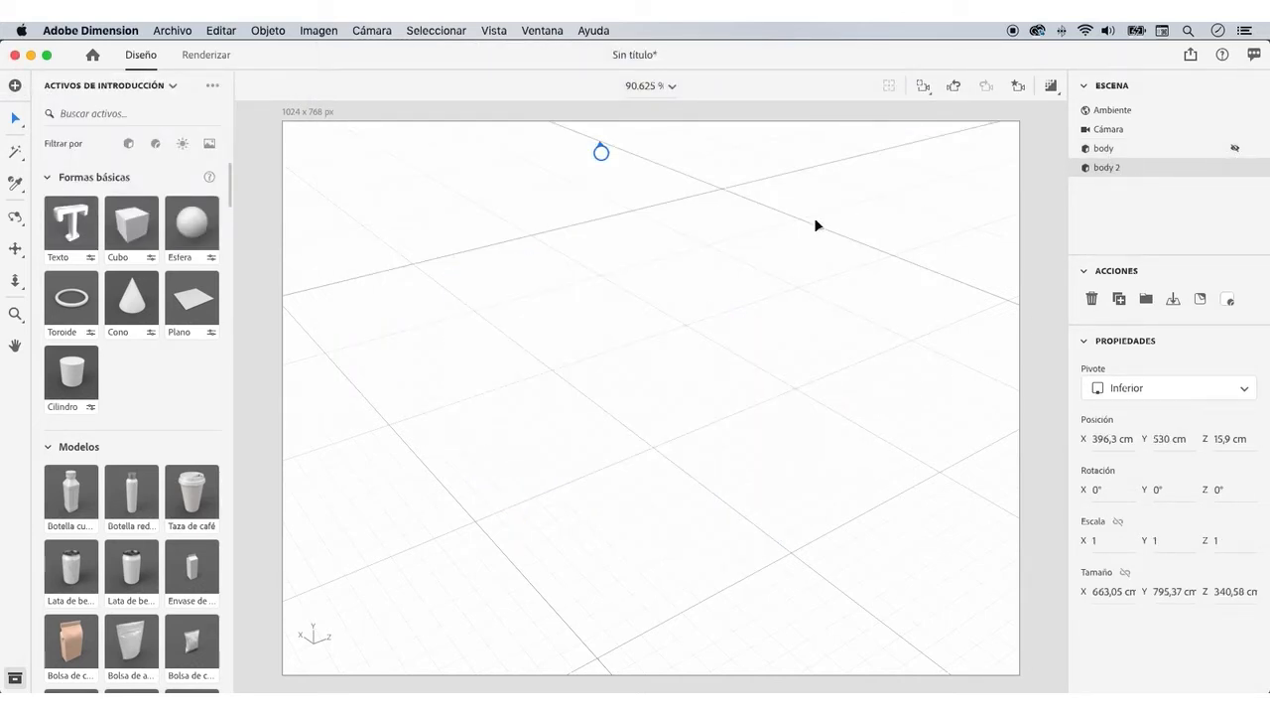
Move the roof model to the ground inside the visible canvas and scale it uniformly to 0,5.
click(1176, 305)
drag(441, 142, 562, 395)
drag(1098, 542, 1092, 542)
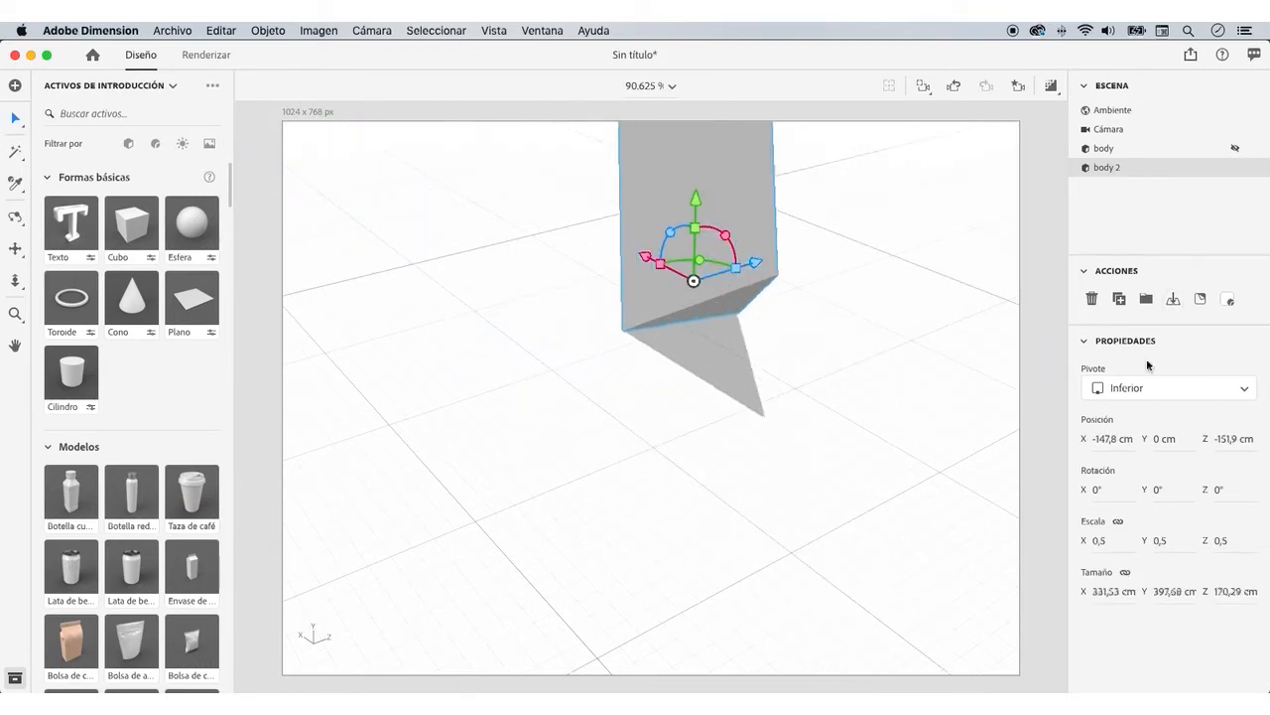
Rename the roof model as Techo and the hidden temple model as Templo in the scene.
double_click(1105, 169)
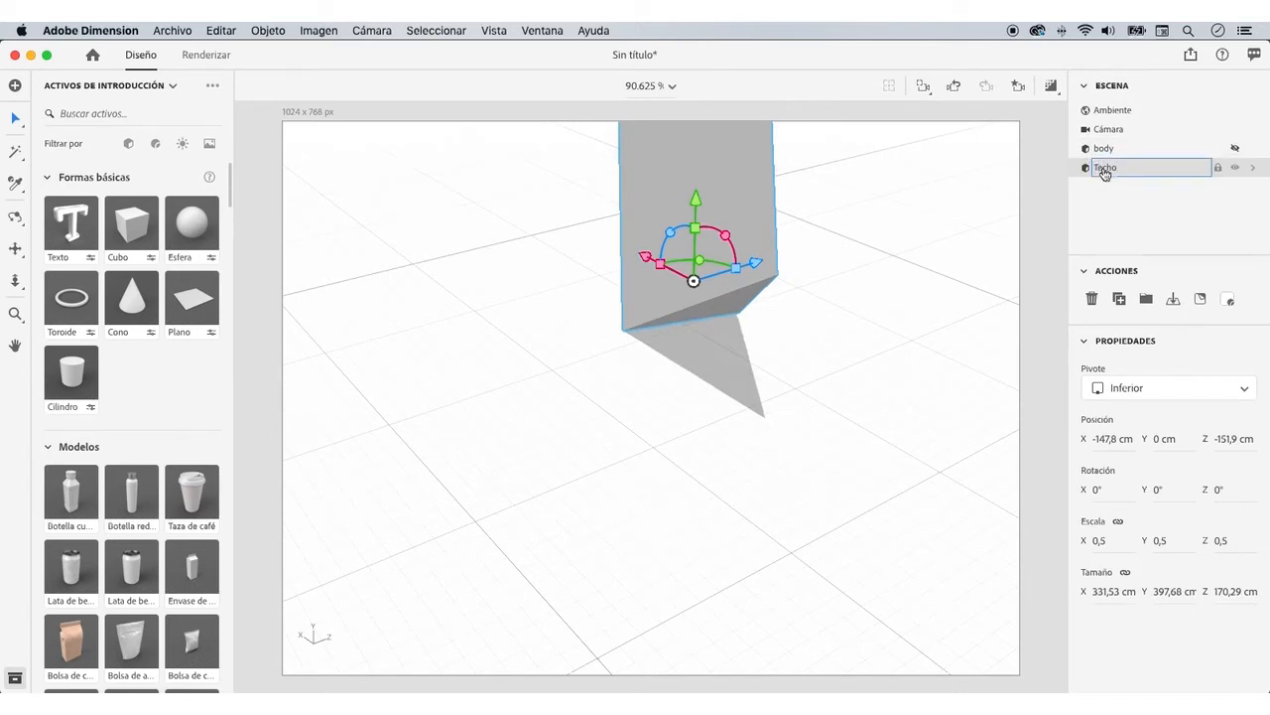
key(Return)
double_click(1104, 150)
key(Return)
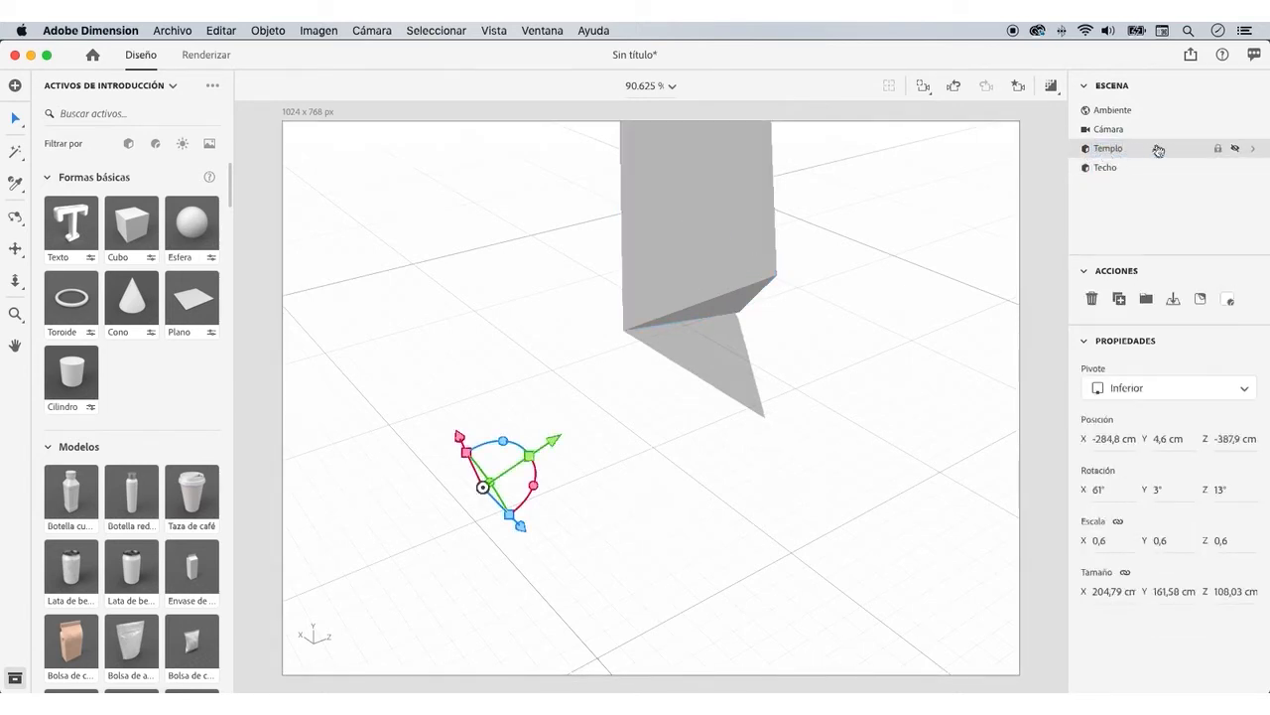
Show Templo, place Techo above it in the scene list, scale the roof to 0,3 and rotate it to X 121°, Y 180°, Z -180°.
click(1236, 151)
mouse_move(1108, 168)
mouse_down()
mouse_move(1099, 149)
mouse_move(1091, 157)
mouse_up()
click(723, 185)
drag(723, 184, 664, 445)
drag(533, 399, 564, 402)
drag(767, 350, 788, 227)
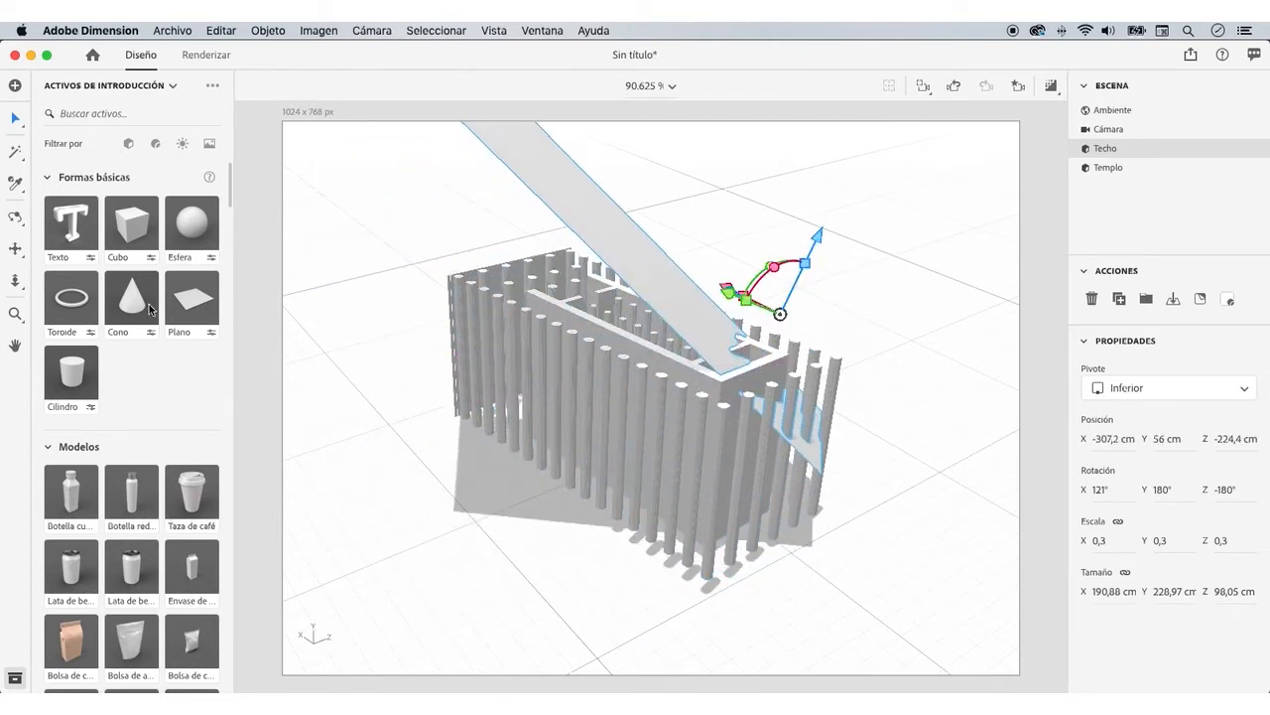
Orbit and dolly the camera to frame the roofed temple from its long side at a low angle.
click(15, 217)
drag(815, 345, 843, 376)
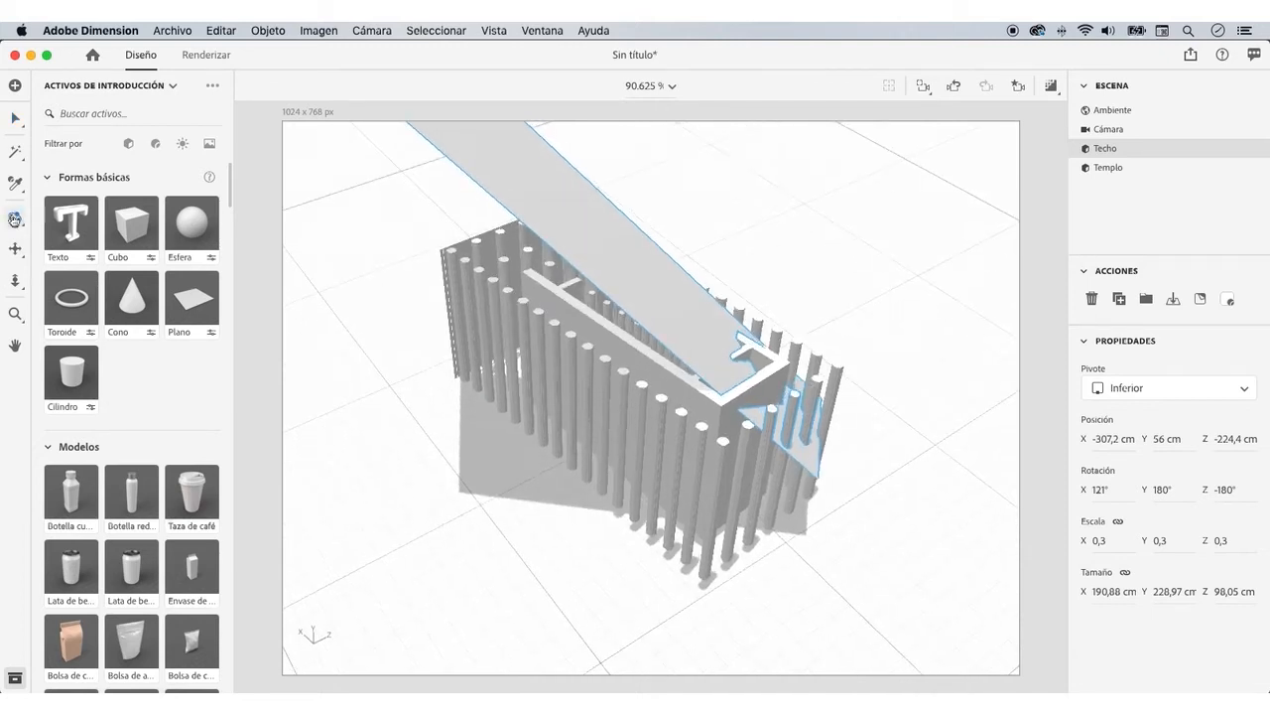
mouse_move(14, 217)
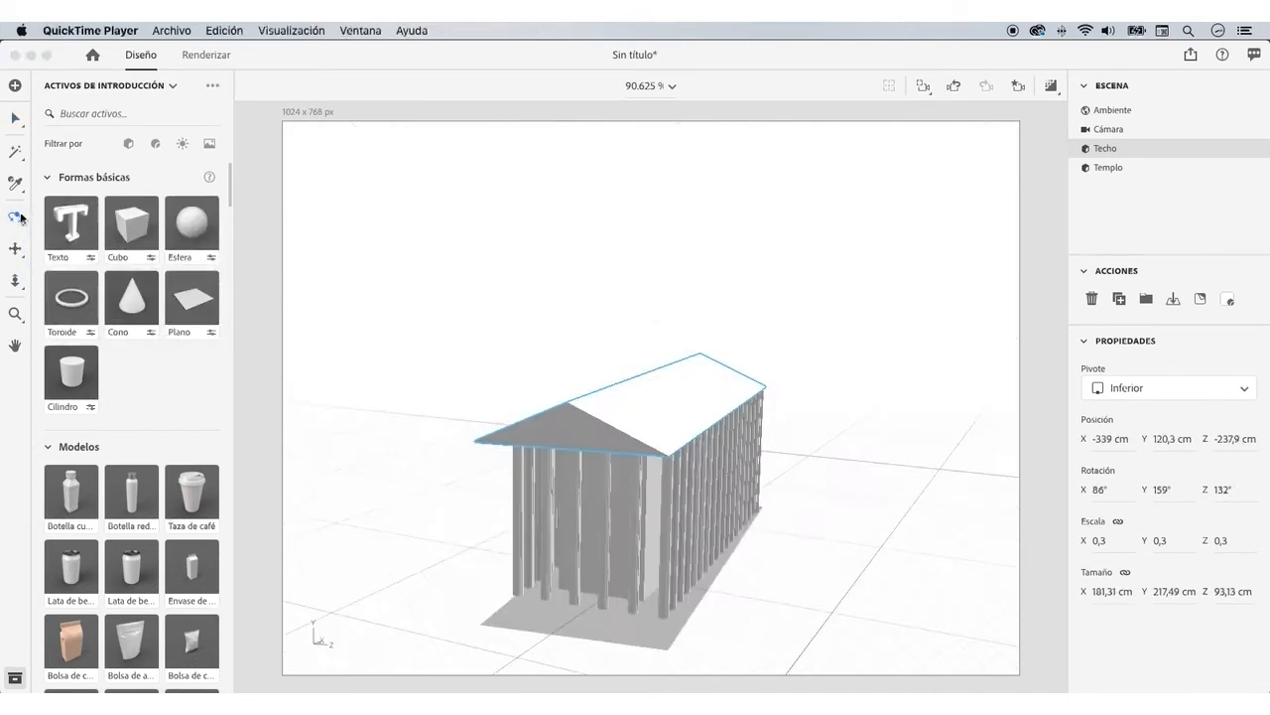
click(559, 312)
drag(559, 311, 753, 300)
click(13, 281)
drag(547, 478, 567, 400)
click(12, 251)
click(15, 218)
drag(752, 399, 756, 431)
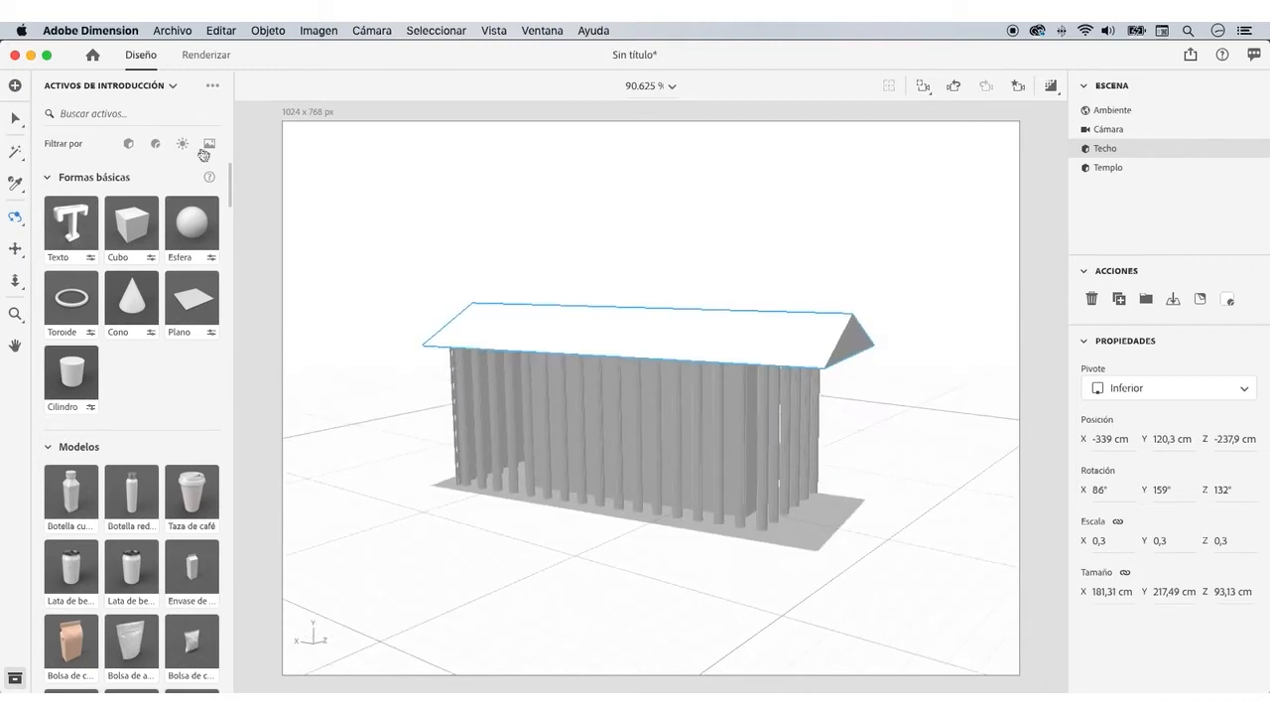
Import 1280px-Delfi_Apollons_tempel.jpeg as the scene's background image.
click(15, 85)
click(218, 204)
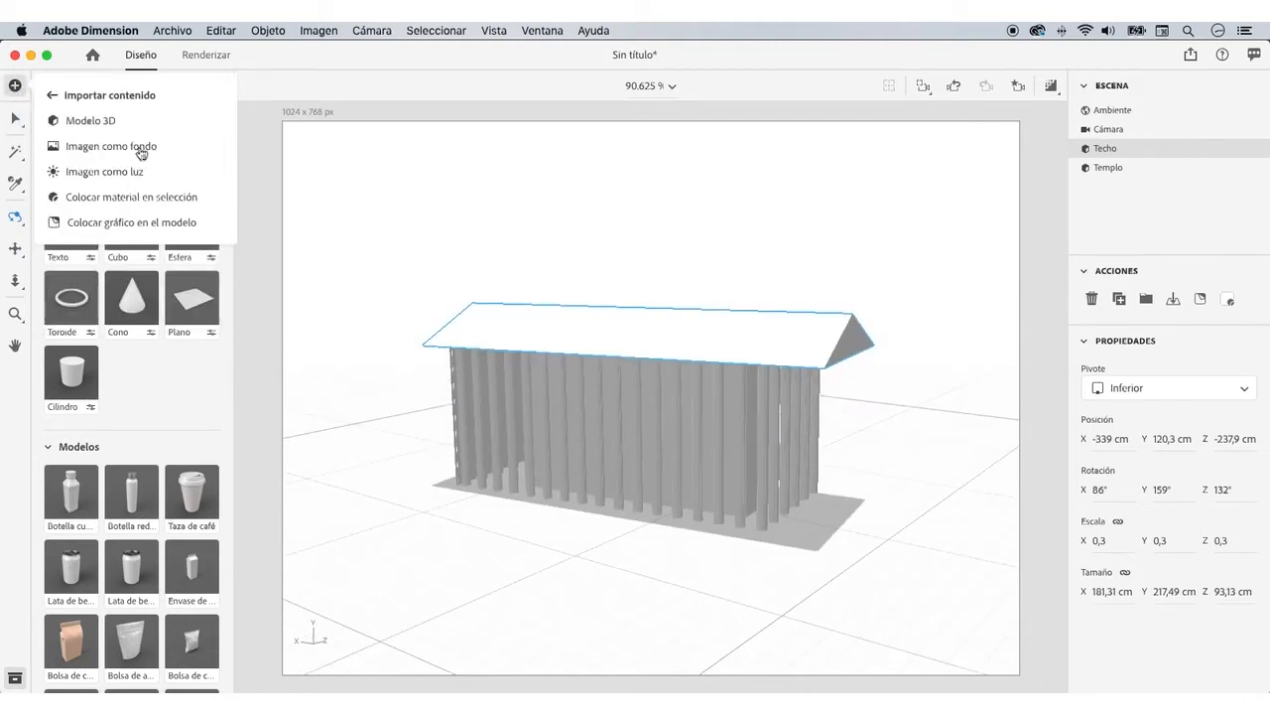
click(141, 153)
click(598, 227)
click(916, 378)
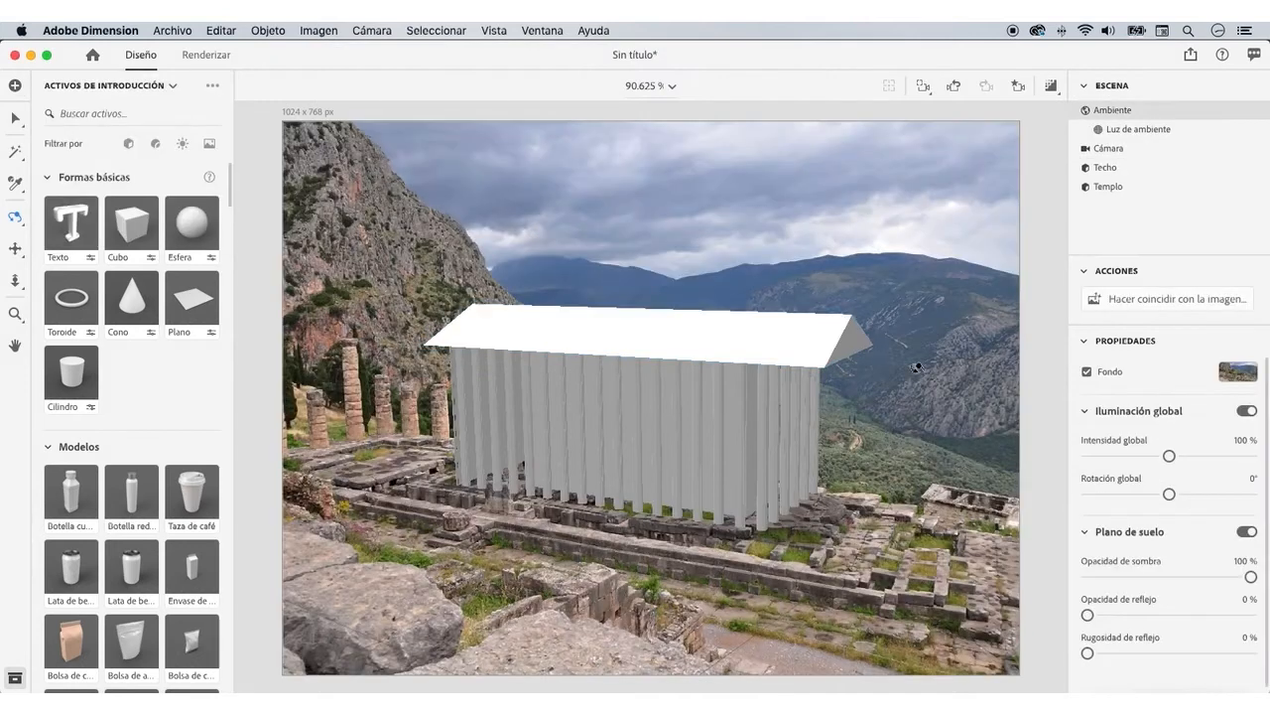
Select Techo and Templo together and shift them onto the ruins to X -251,4 cm, Y 0 cm, Z -308,5 cm.
click(22, 127)
click(1119, 187)
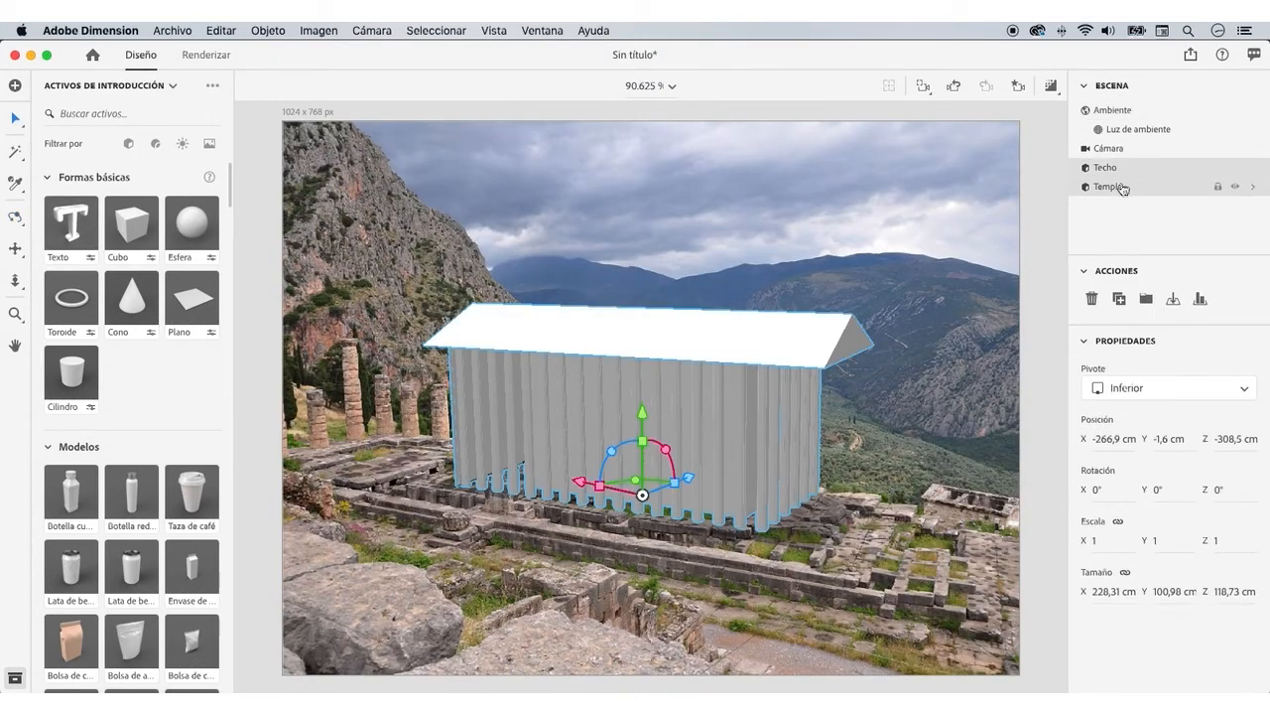
drag(780, 437, 744, 431)
click(1028, 217)
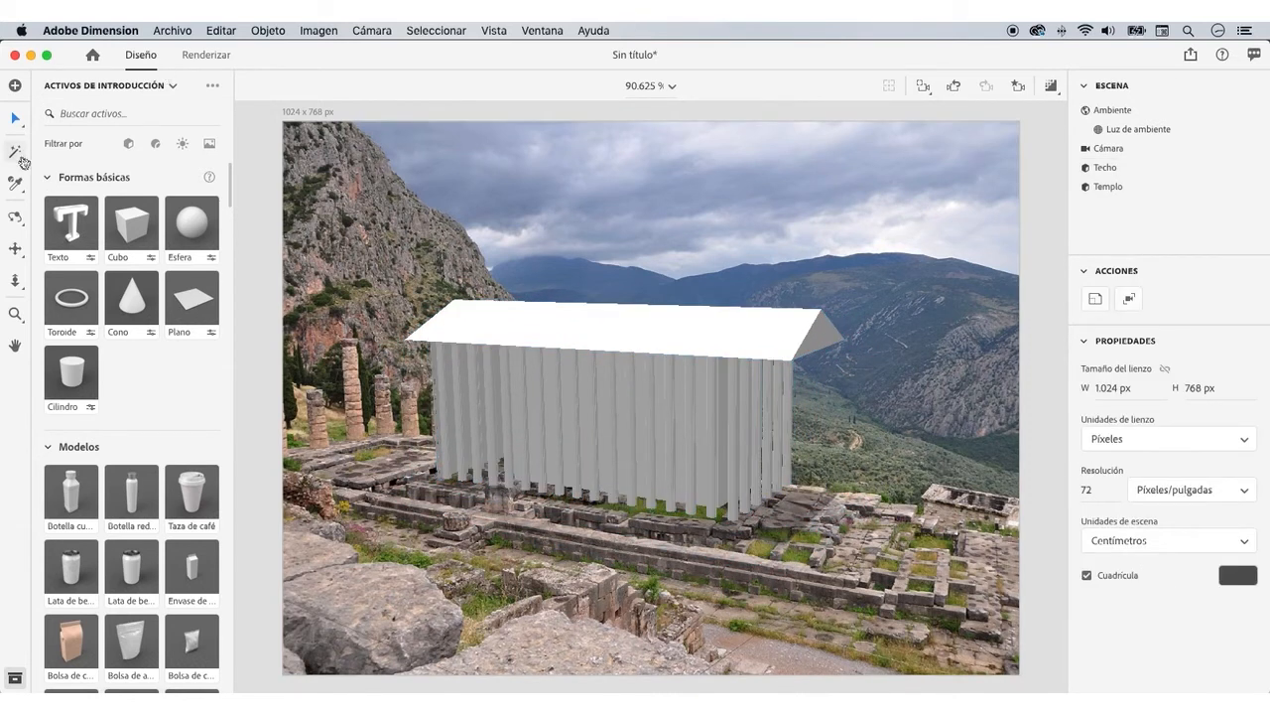
Import 1280px-Delfi_Apollons_tempel.jpeg as an image light for the environment.
click(15, 85)
click(210, 205)
click(135, 176)
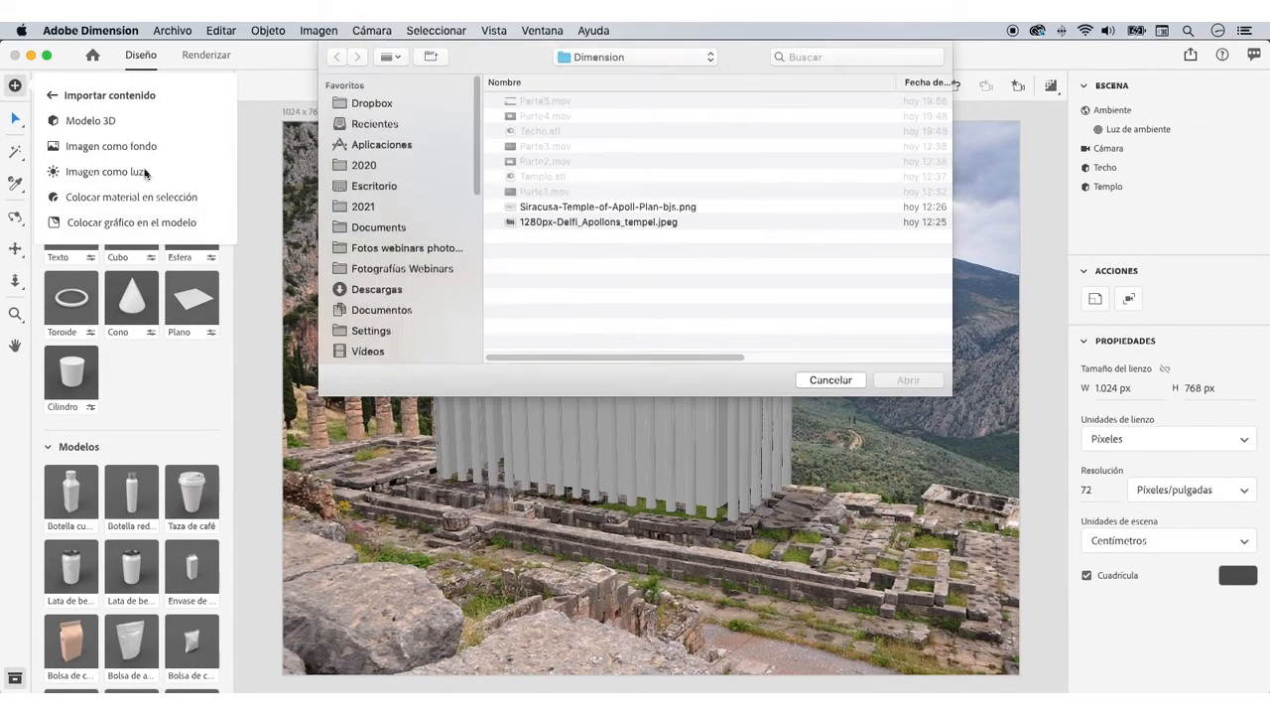
click(590, 223)
click(905, 381)
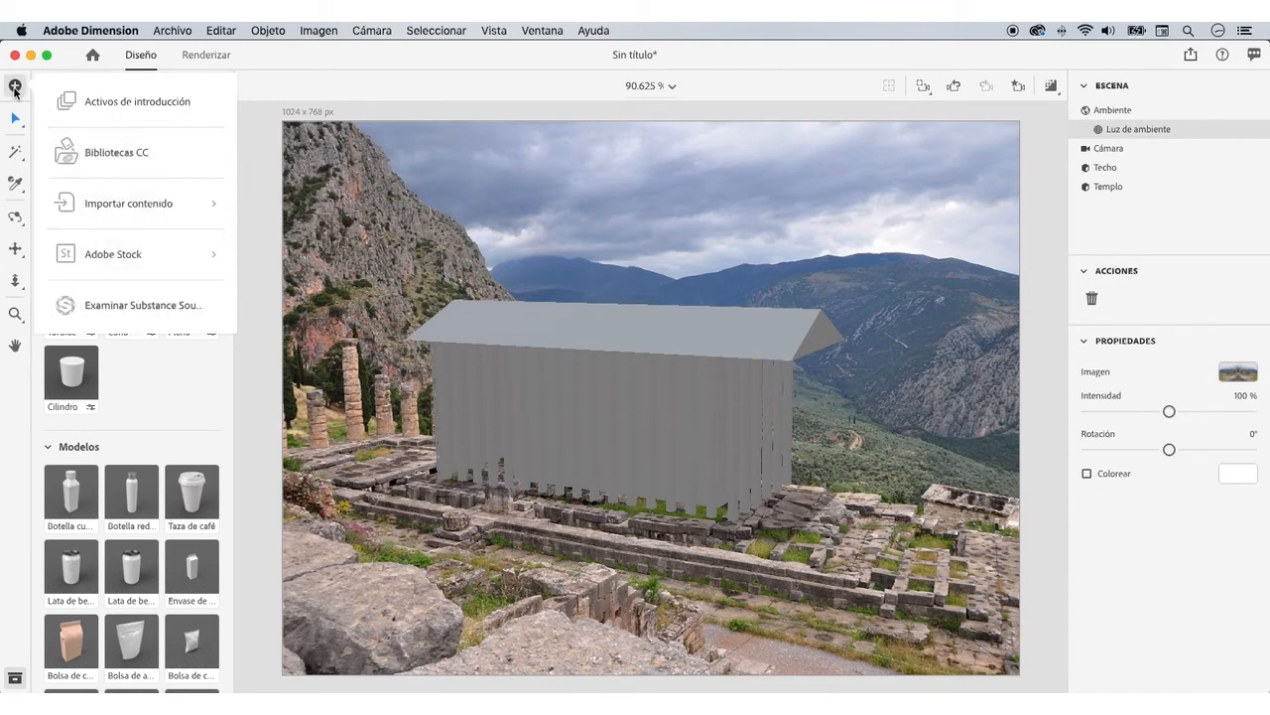
Filter the starter assets to lights and add the Sol directional light to the scene.
click(1129, 111)
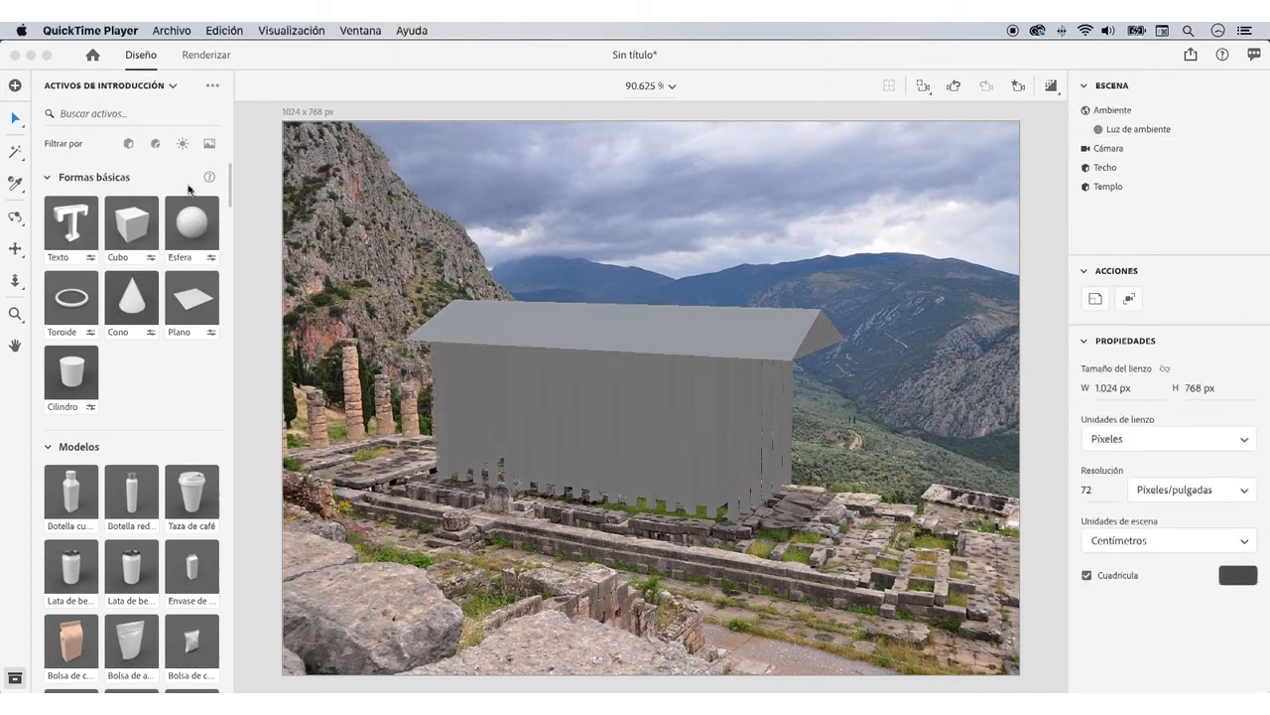
click(180, 148)
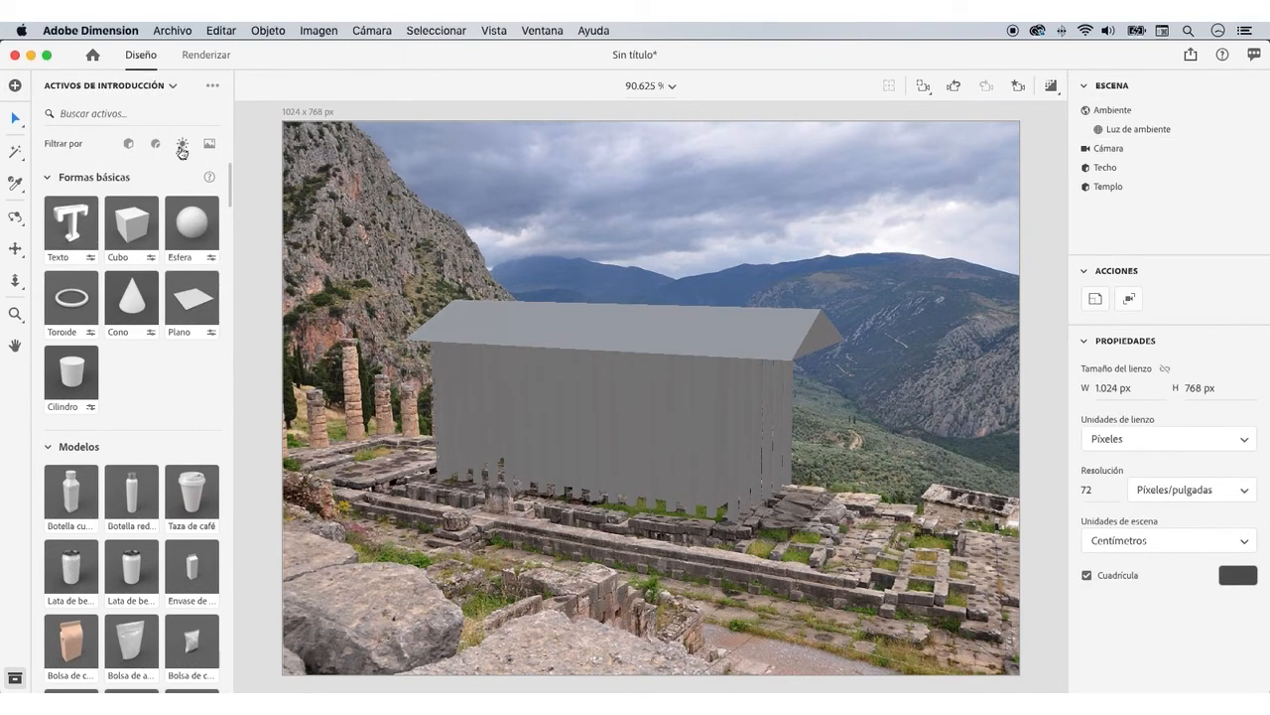
click(181, 149)
click(67, 303)
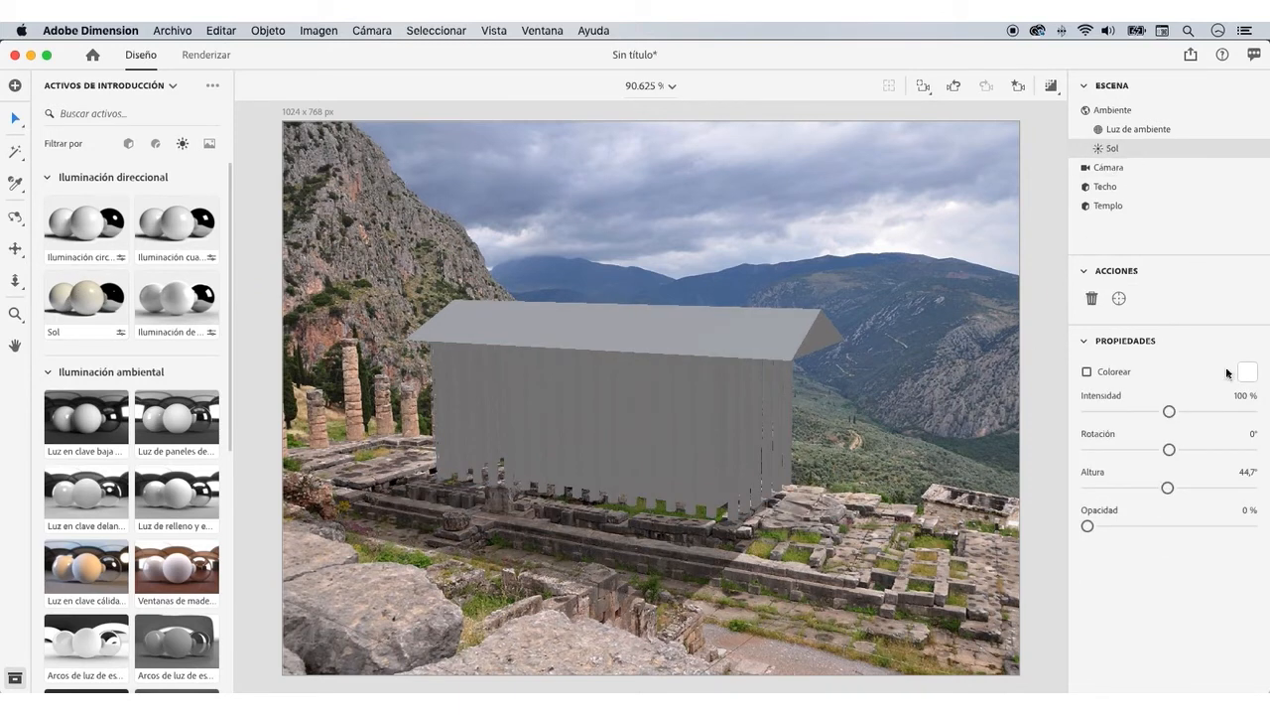
Tint the Sol light pale blue, raise its intensity and adjust its rotation and height.
click(1088, 373)
click(1247, 374)
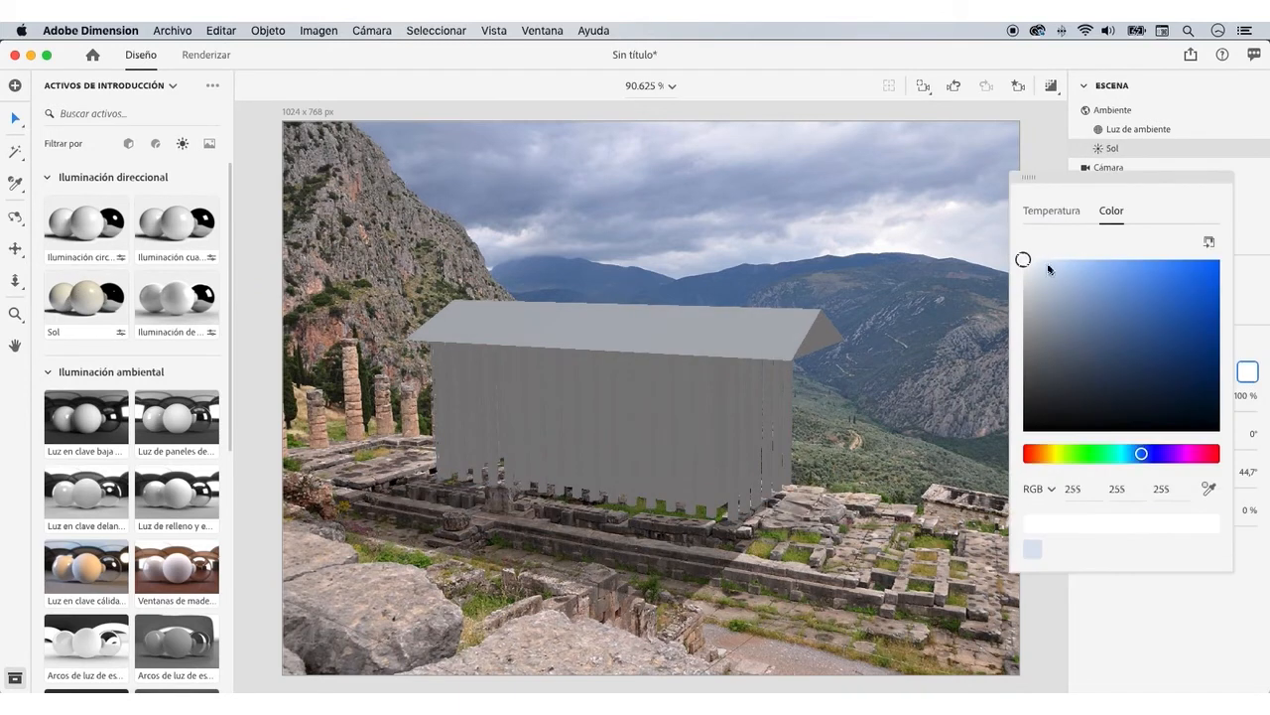
click(1122, 154)
drag(1183, 410, 1232, 411)
mouse_move(1169, 450)
mouse_down()
mouse_move(1095, 463)
mouse_move(1132, 468)
mouse_move(1143, 489)
mouse_move(1120, 499)
mouse_move(1157, 499)
mouse_up()
Set the environment light's intensity to 115 % and rotation to -19°, and colour it a muted bluish grey.
click(1138, 129)
mouse_move(1158, 415)
mouse_down()
mouse_move(1116, 423)
mouse_move(1181, 418)
mouse_up()
click(1237, 473)
drag(1006, 369, 1003, 417)
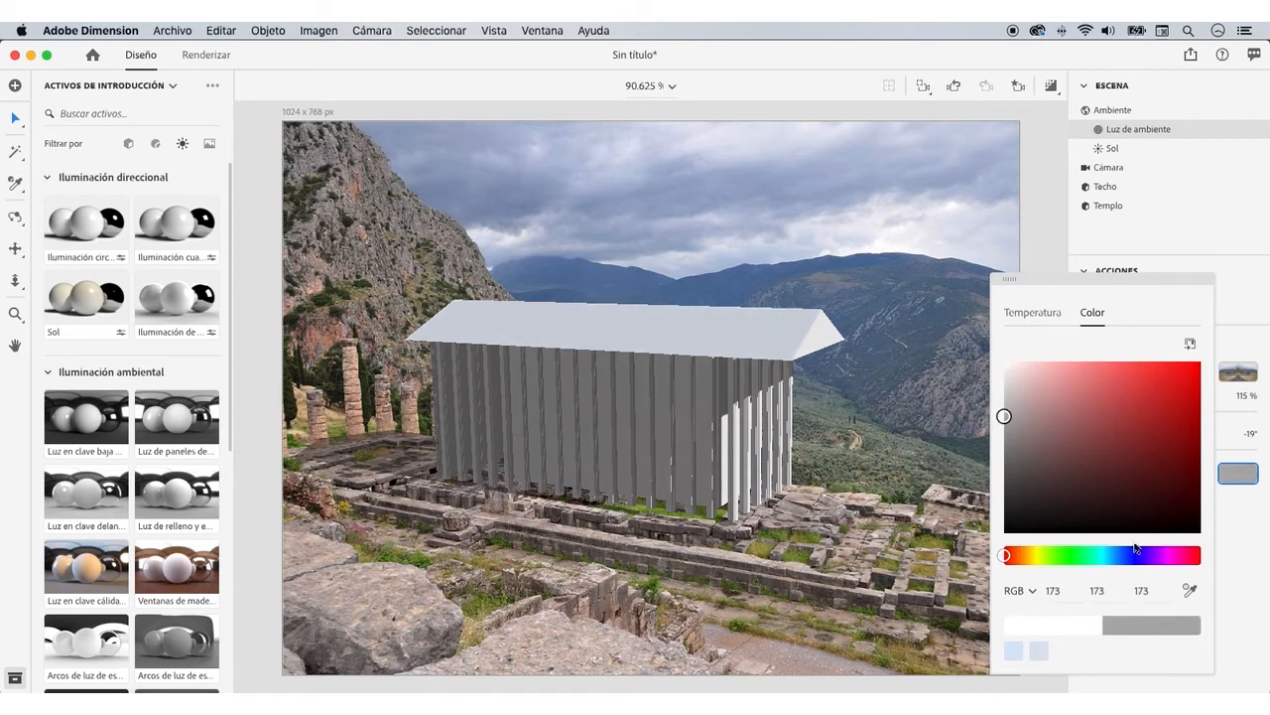
click(1115, 555)
drag(1030, 374, 1012, 416)
click(1051, 196)
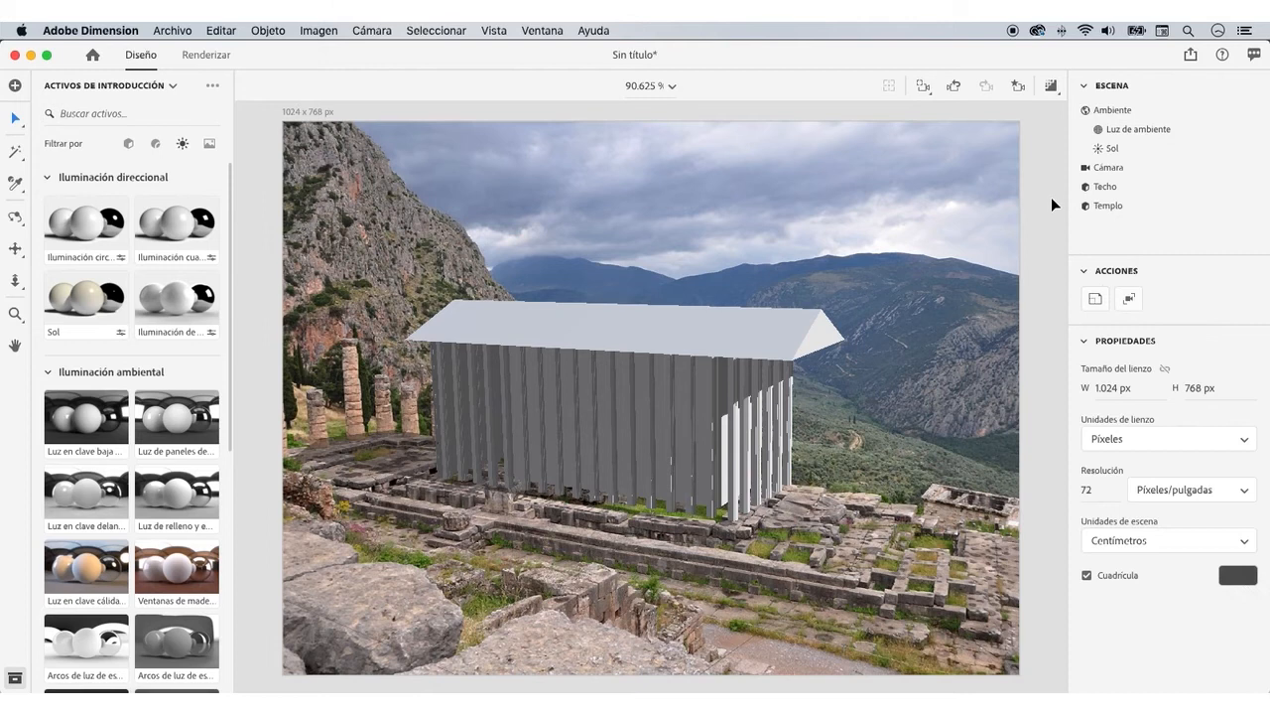
Search the materials for "mármol" and apply the beige Mármol Valencia material to both Techo and Templo.
click(171, 147)
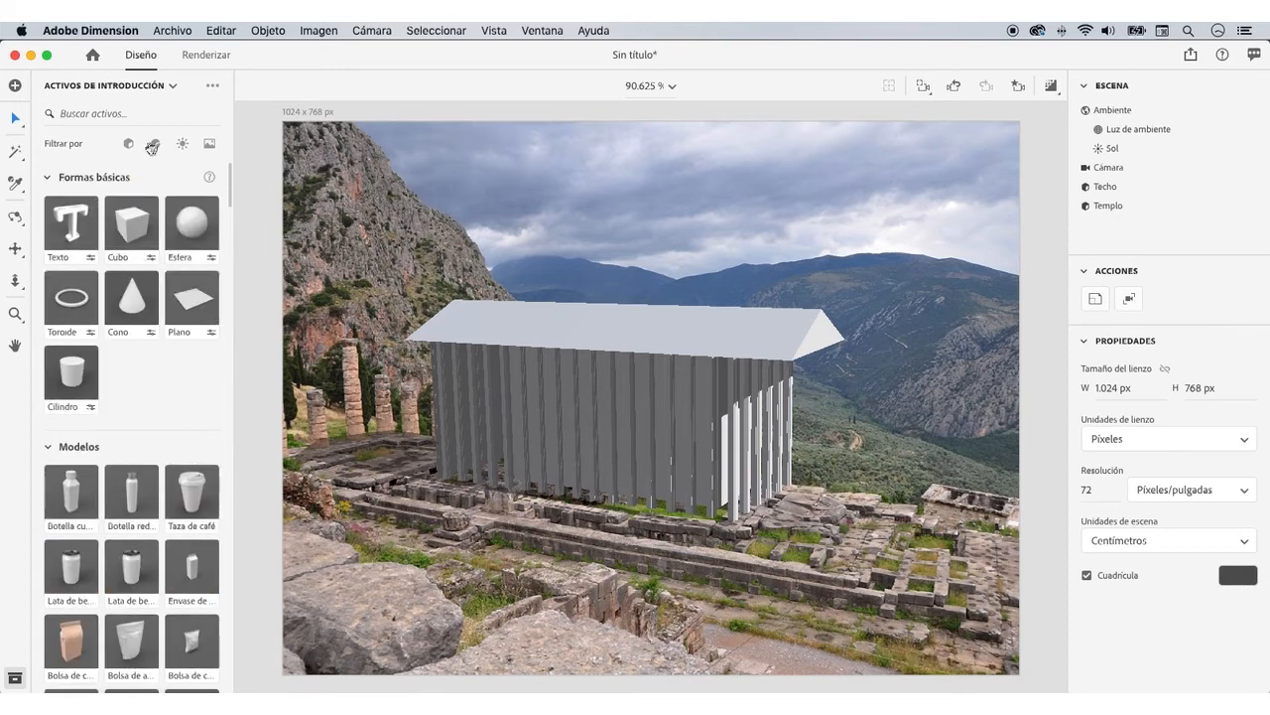
click(153, 146)
click(96, 112)
text(mármol)
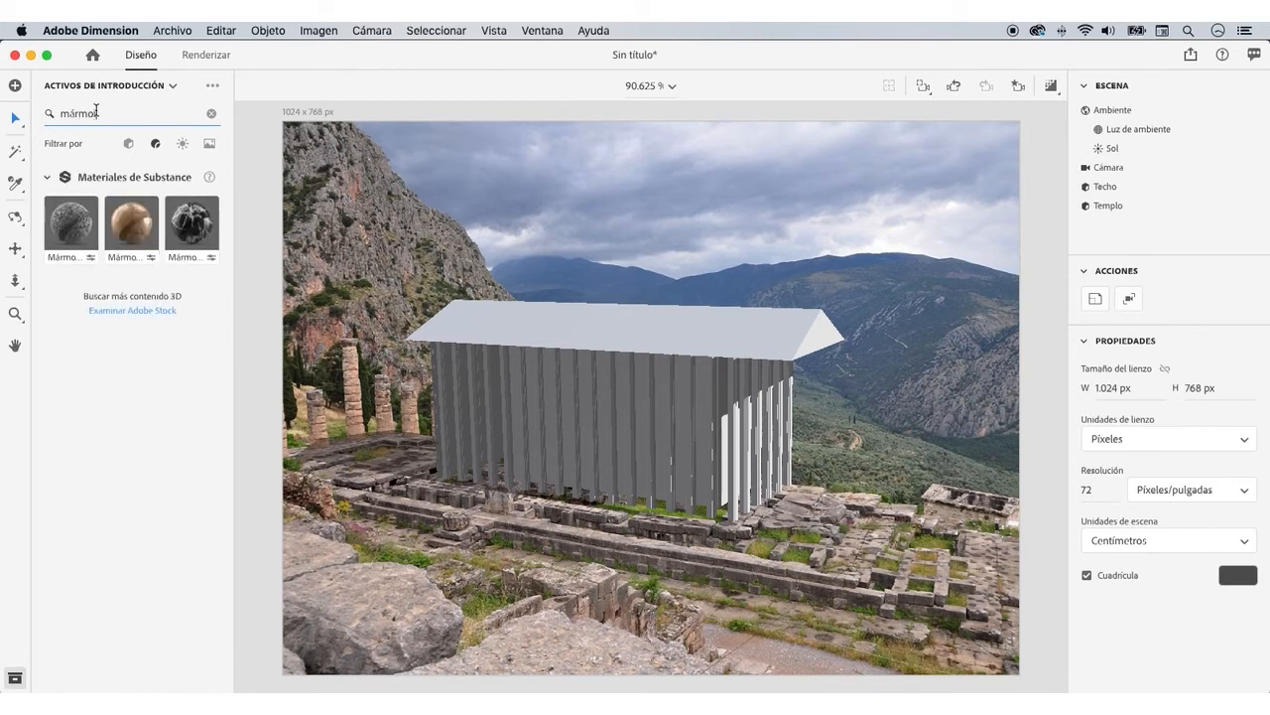
click(131, 226)
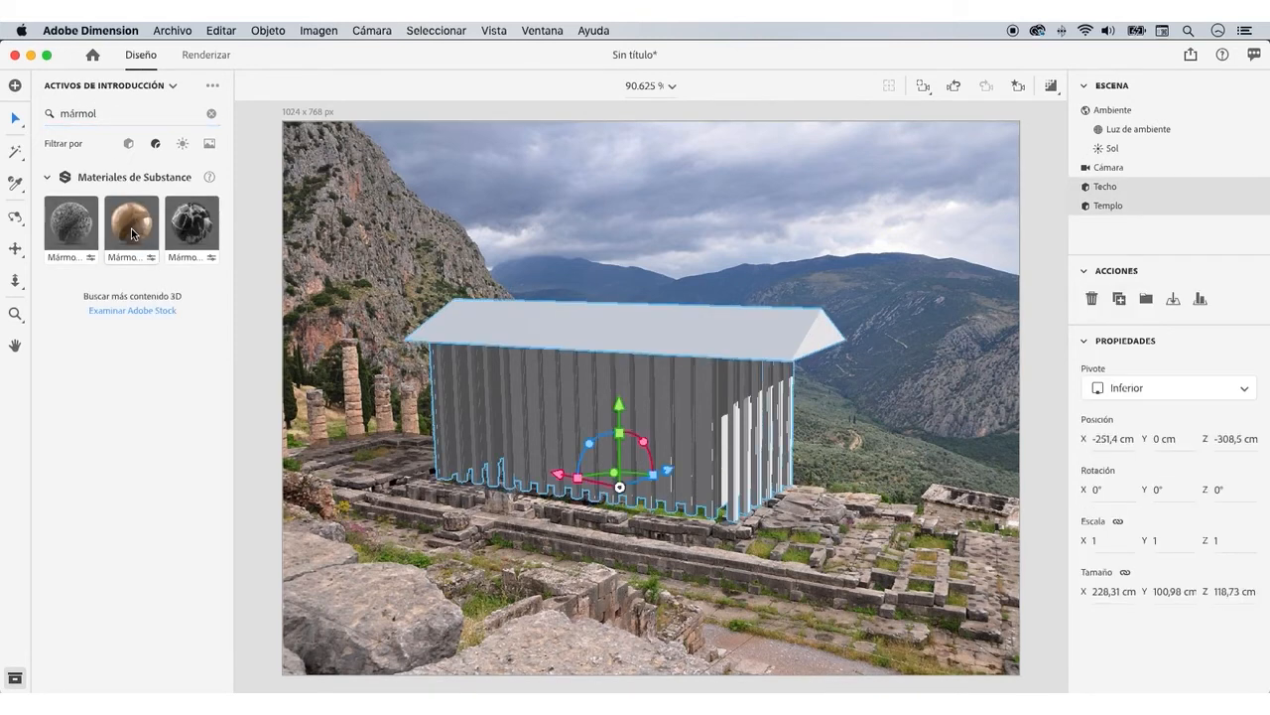
click(134, 245)
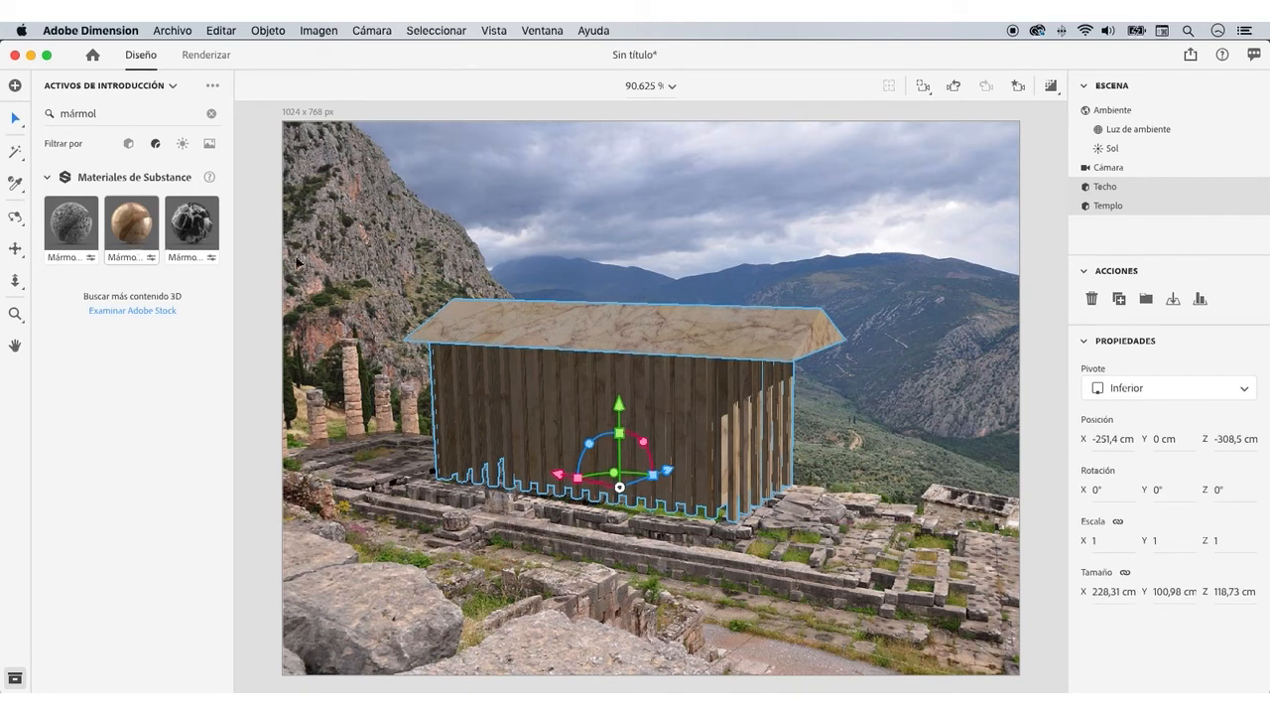
Set Templo's marble material to colour adjustment 0,51, roughness 0,53 and a linked repeat of 2,1.
click(1143, 209)
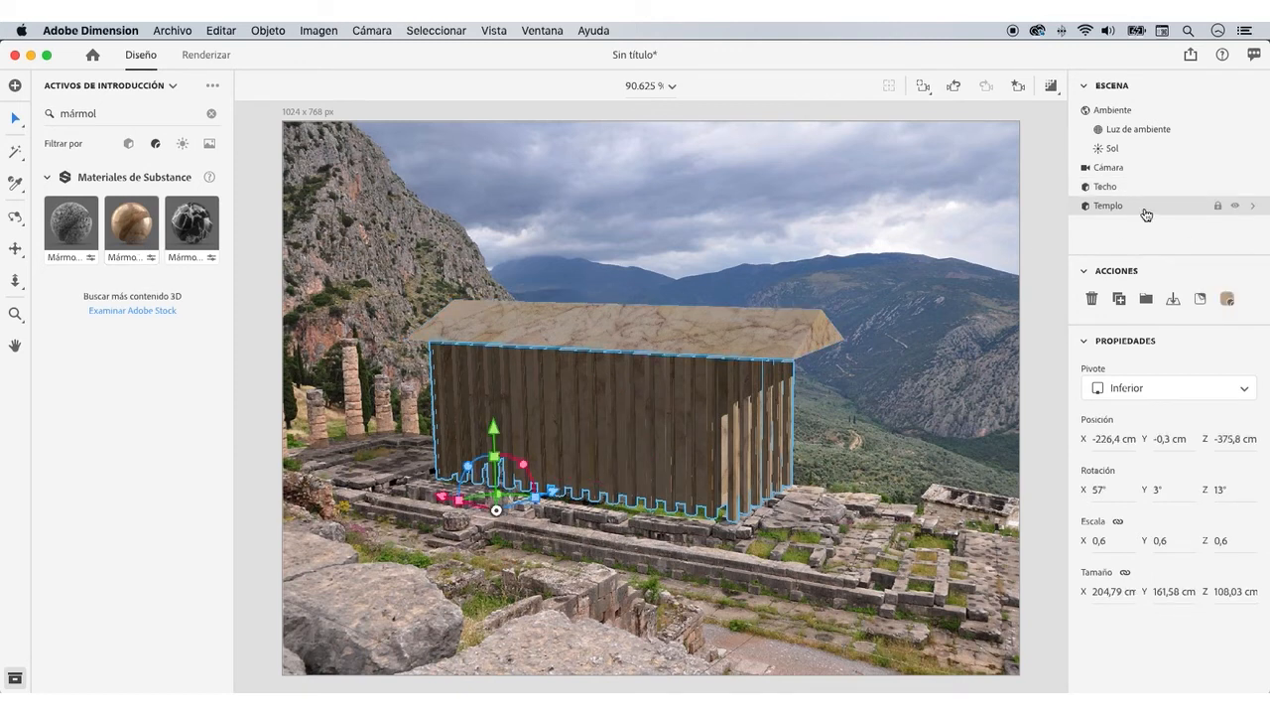
click(1228, 300)
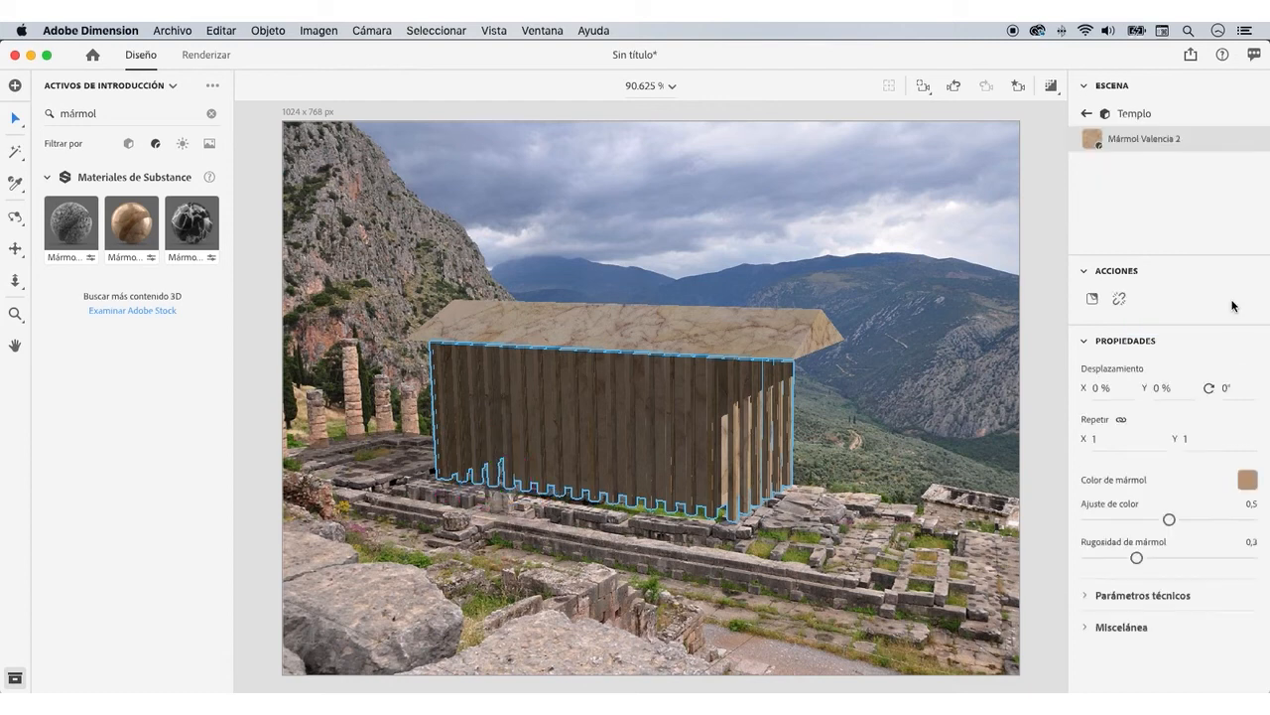
drag(1169, 521, 1175, 565)
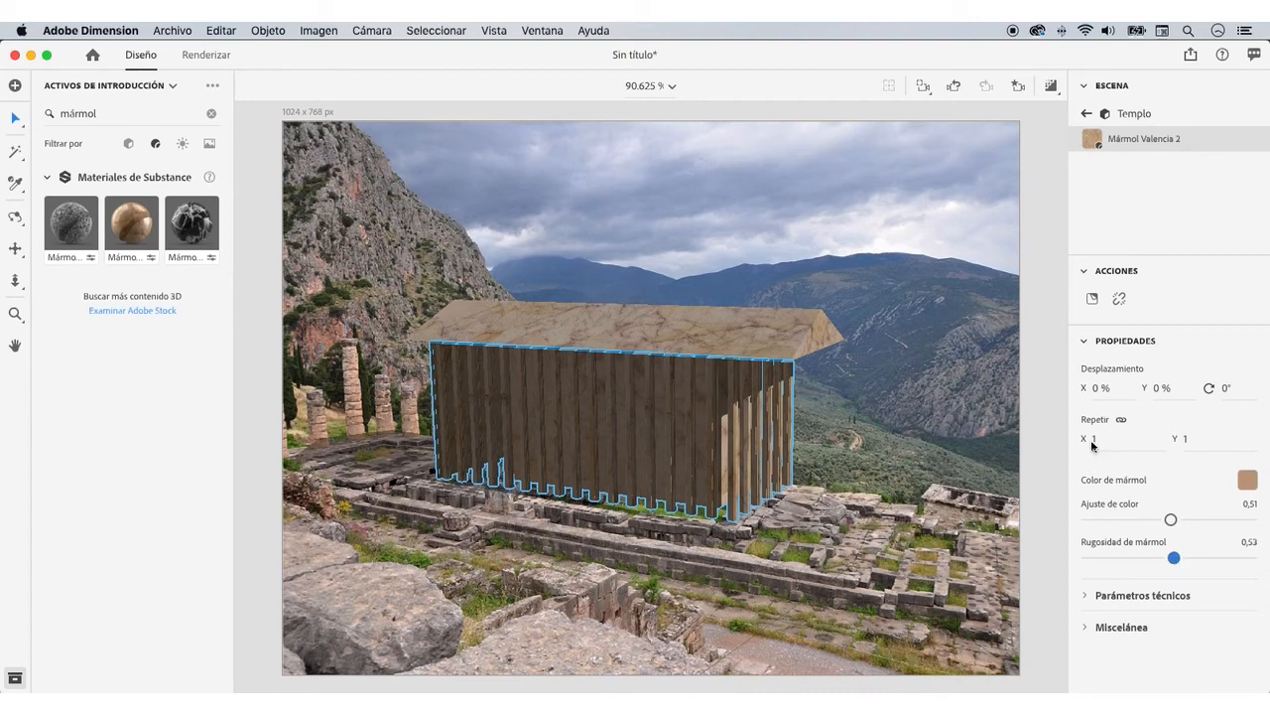
drag(1095, 442, 1116, 442)
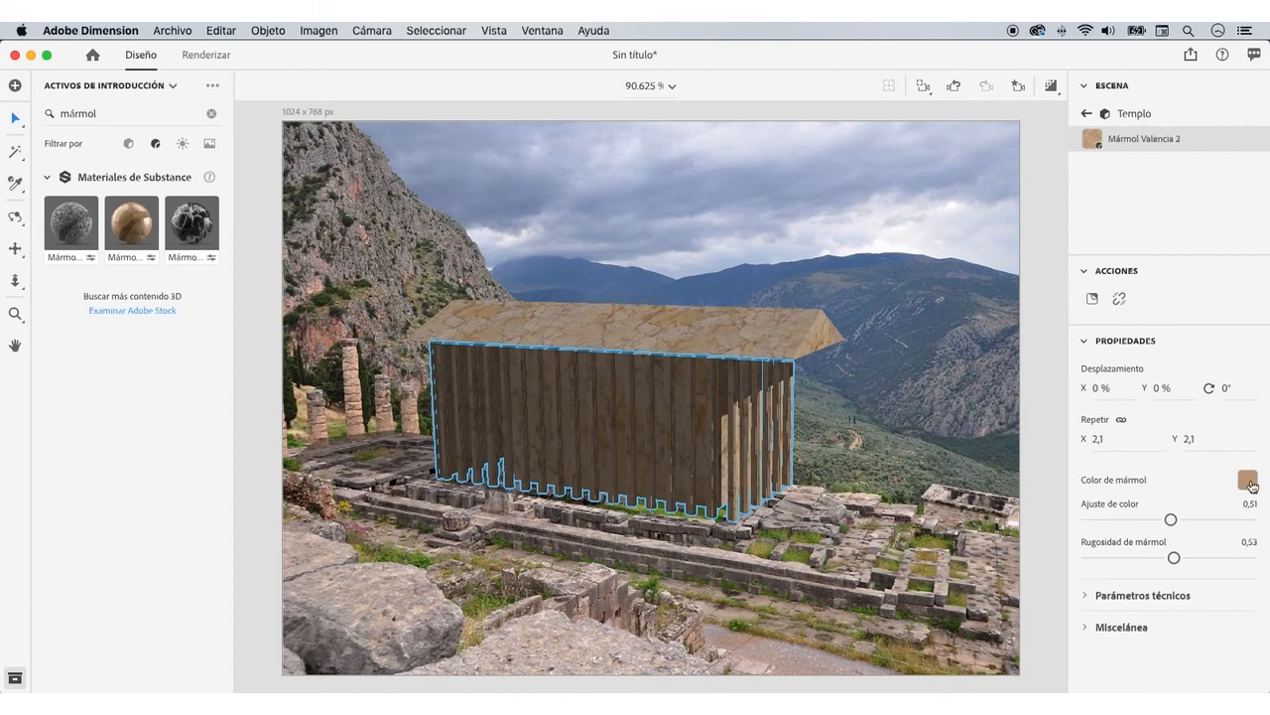
Change the marble colour to light blue, RGB 149, 202, 237.
click(1248, 482)
drag(1120, 541, 1137, 546)
click(1053, 366)
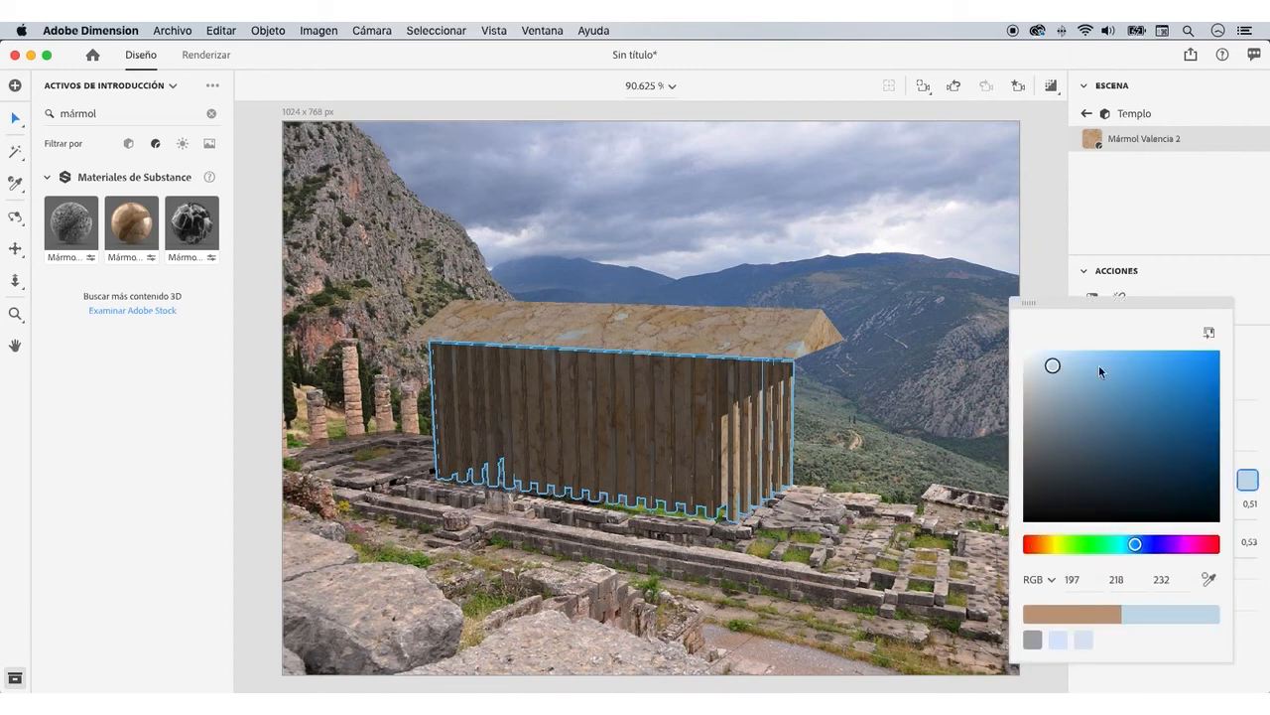
click(1074, 358)
click(1098, 361)
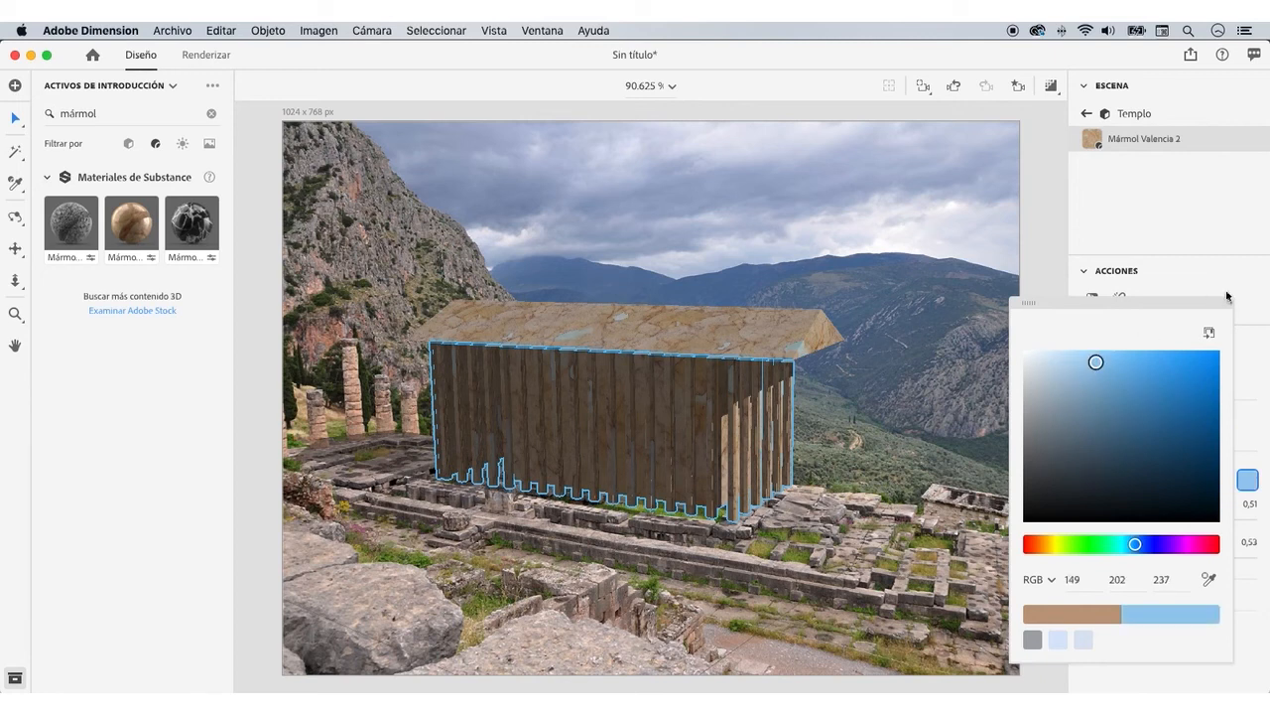
click(1227, 293)
In the marble's technical parameters, raise the luminosity, contrast and hue shift and lower the saturation for a grey-blue marble.
click(1092, 595)
scroll(1161, 519, down, 4)
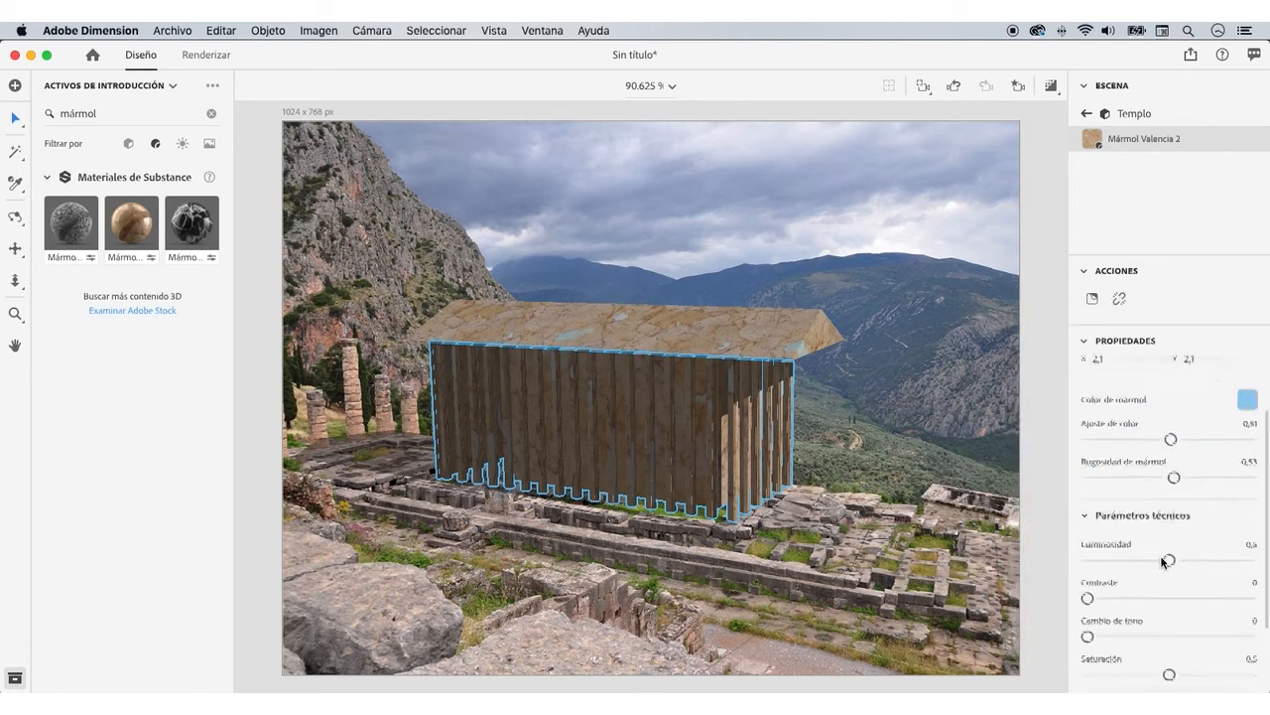
mouse_move(1165, 464)
mouse_down()
mouse_move(1146, 463)
mouse_move(1178, 463)
mouse_up()
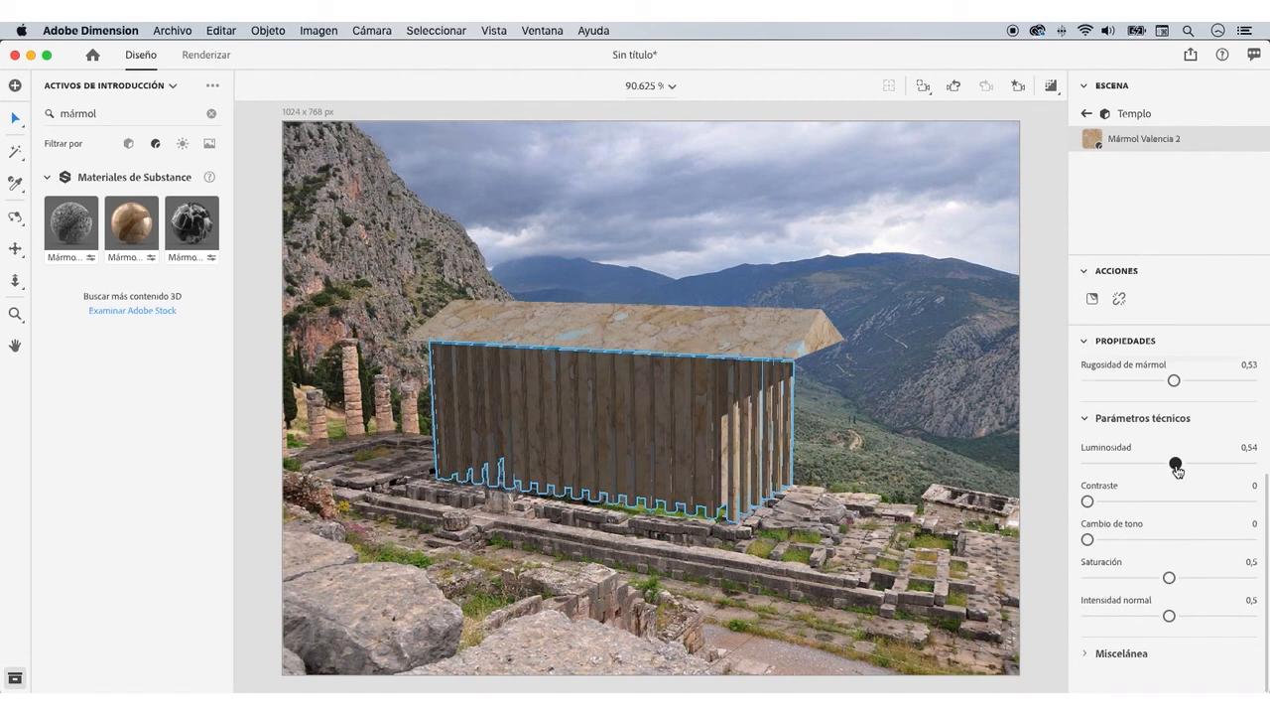
drag(1090, 503, 1163, 540)
mouse_move(1169, 577)
mouse_down()
mouse_move(1125, 577)
mouse_move(1145, 576)
mouse_up()
click(477, 126)
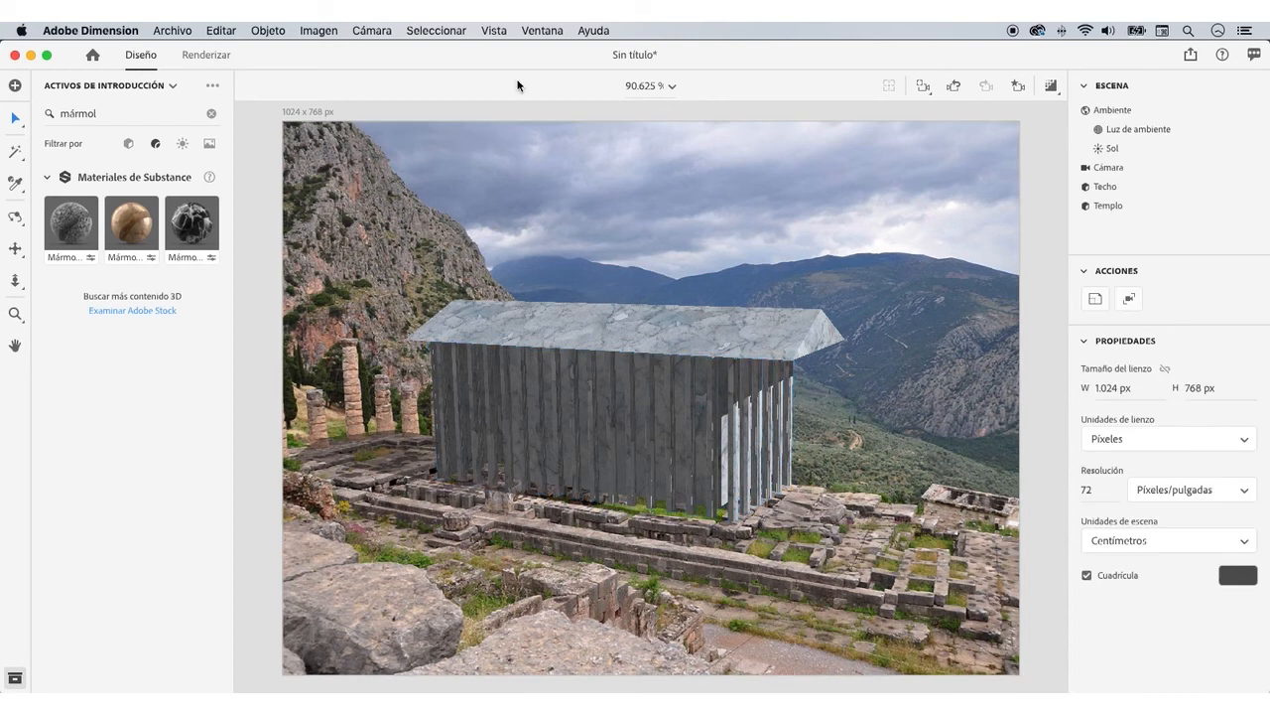
Configure the render with Media quality and PNG as the only export format.
click(220, 55)
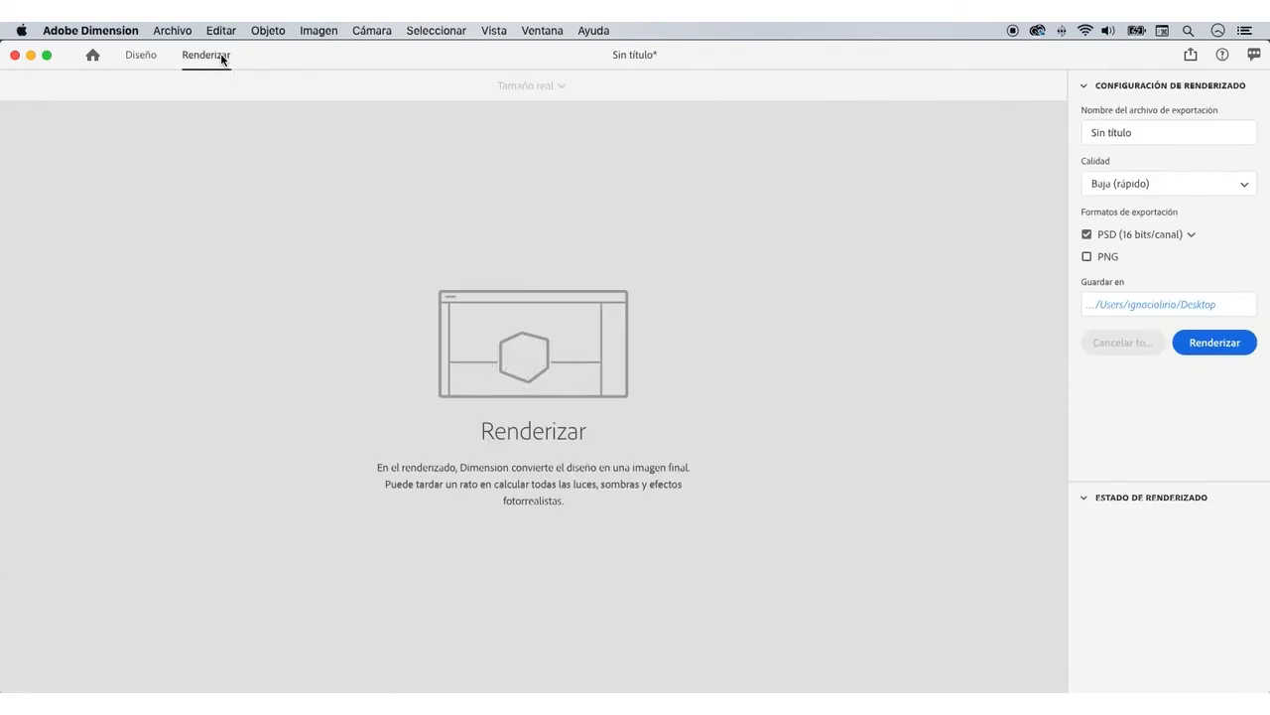
click(1238, 183)
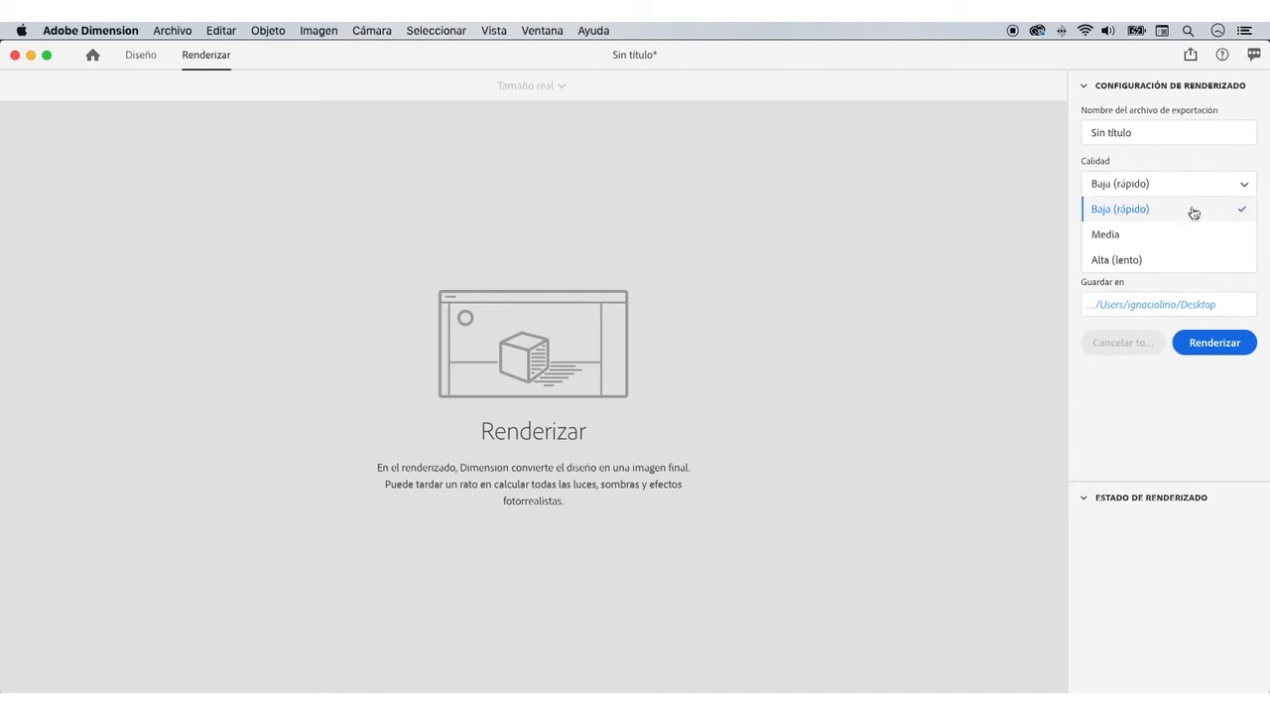
click(1152, 234)
click(1087, 256)
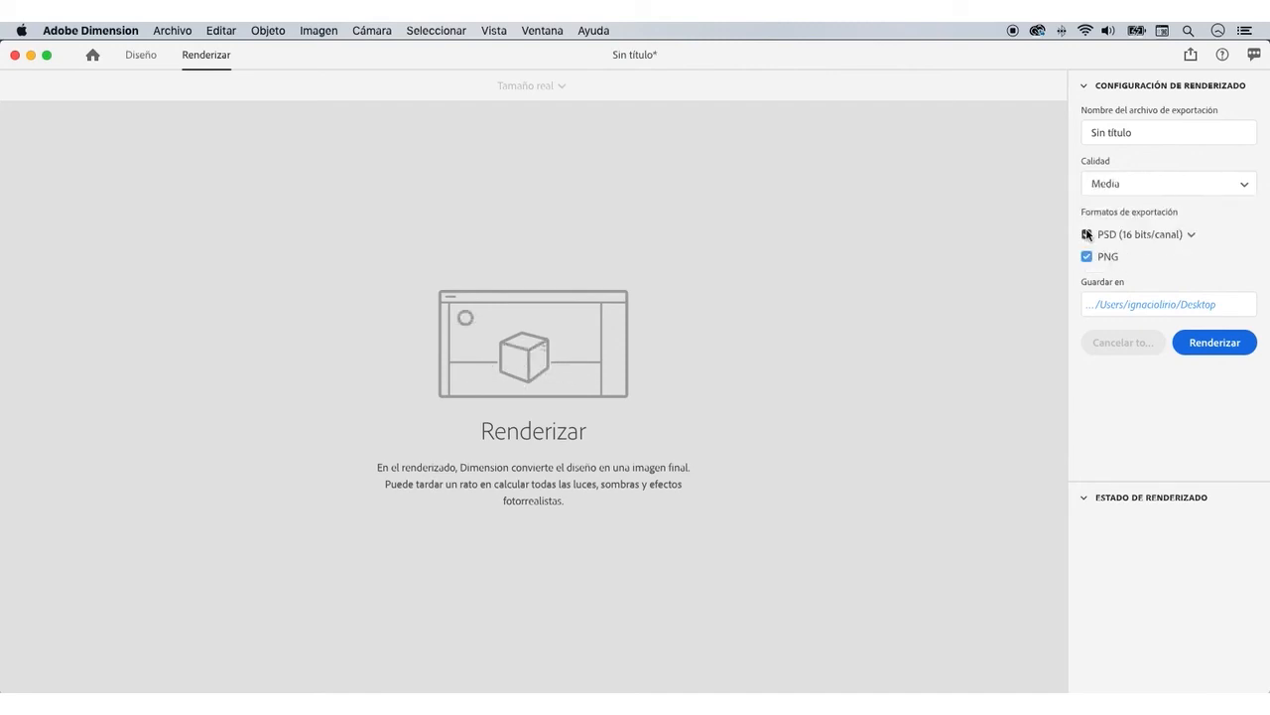
click(1087, 234)
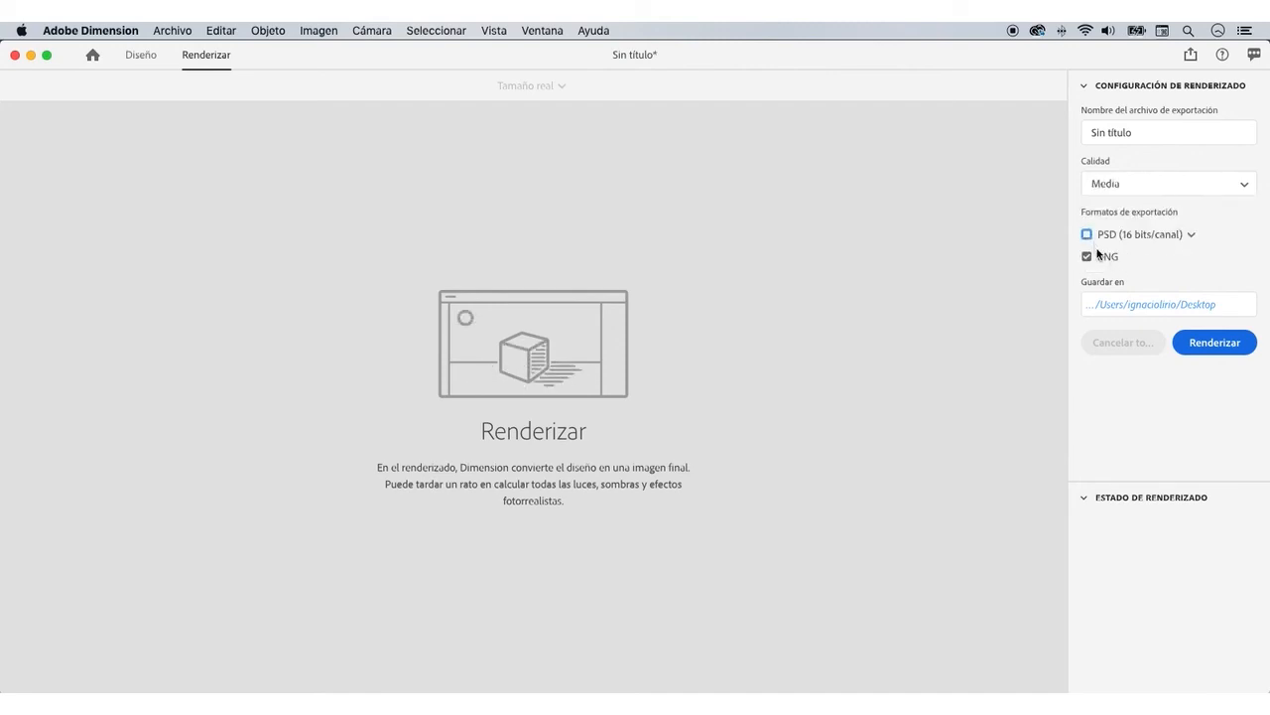
Render the temple scene with the configured export settings.
click(1218, 344)
click(1014, 31)
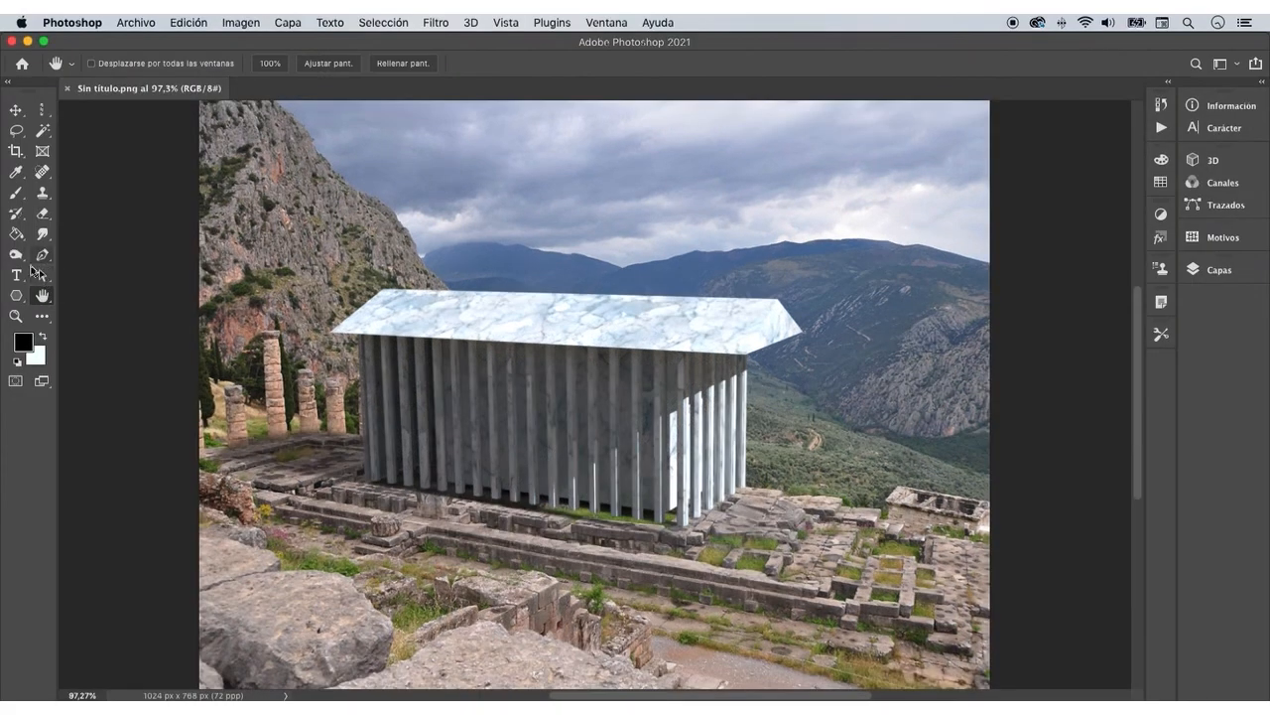
In Photoshop, add the text "El templo de Apolo" in the cloudy sky above the temple of the rendered image.
click(16, 275)
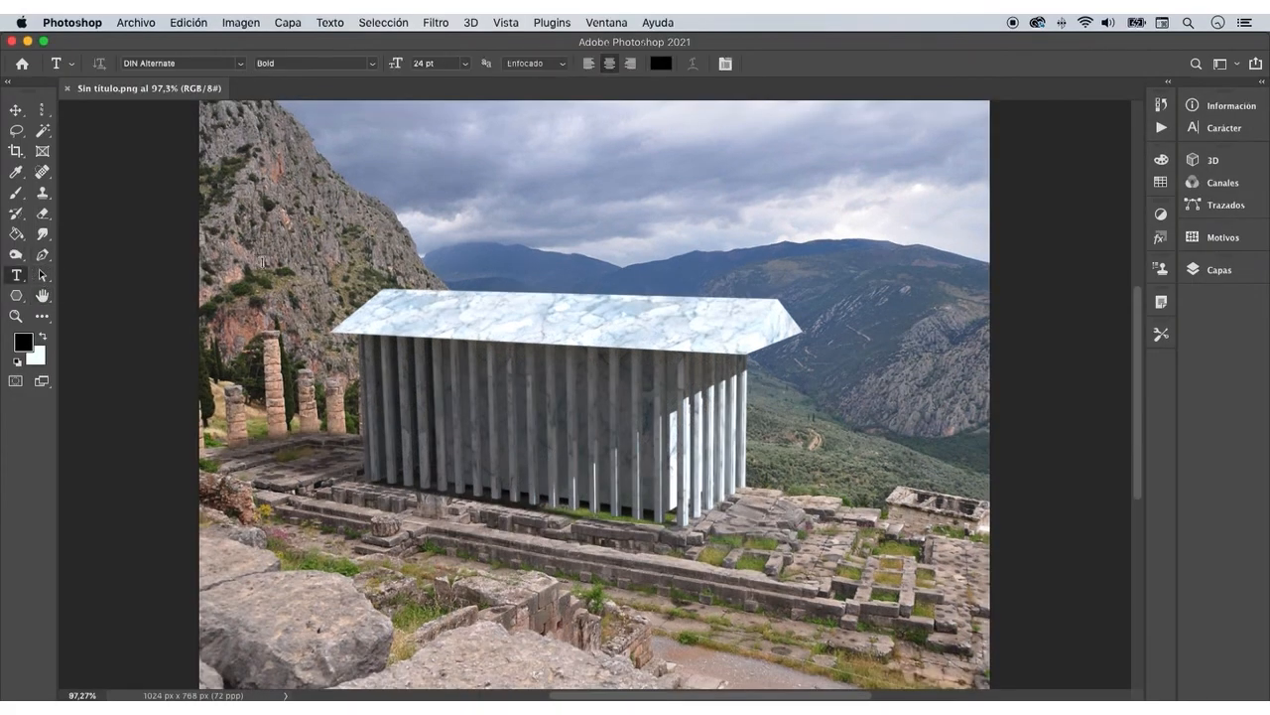
click(565, 176)
text(El t)
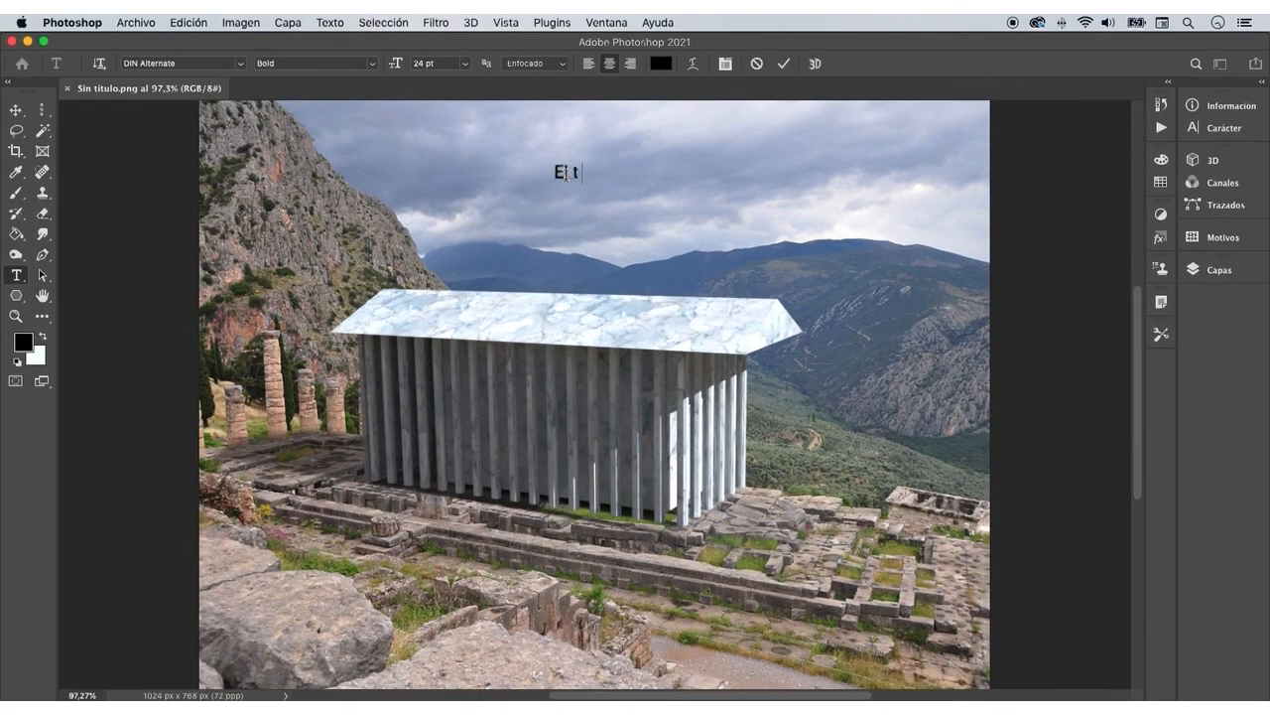
text(emplo de Ap)
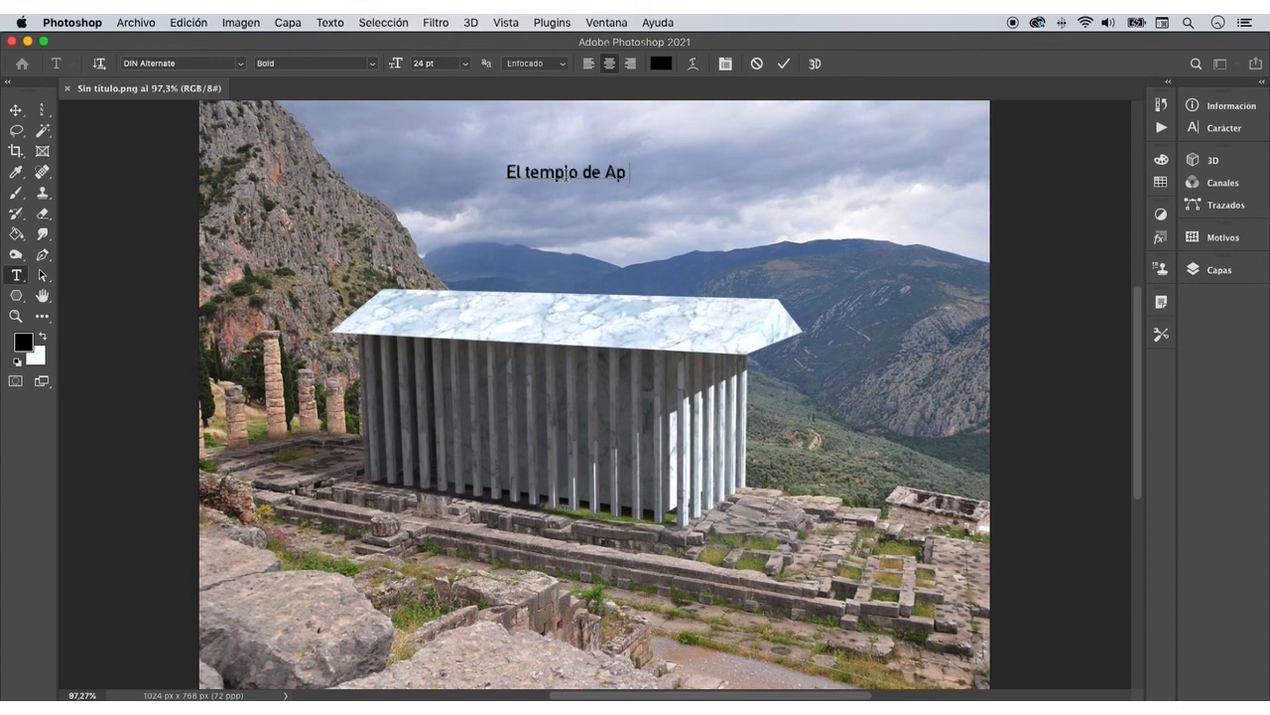
text(olo)
Scale the title proportionally to about 226% and place it in the sky above the right part of the temple roof.
click(16, 109)
key(super+t)
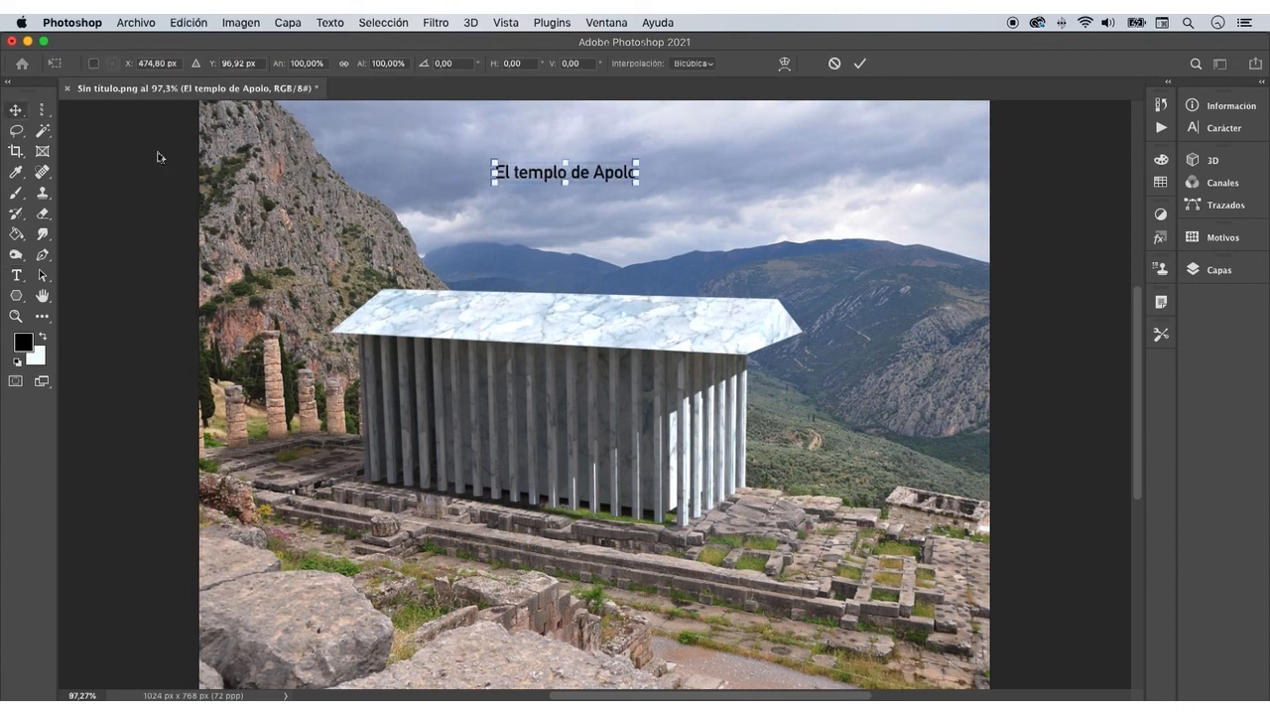
drag(638, 186, 803, 185)
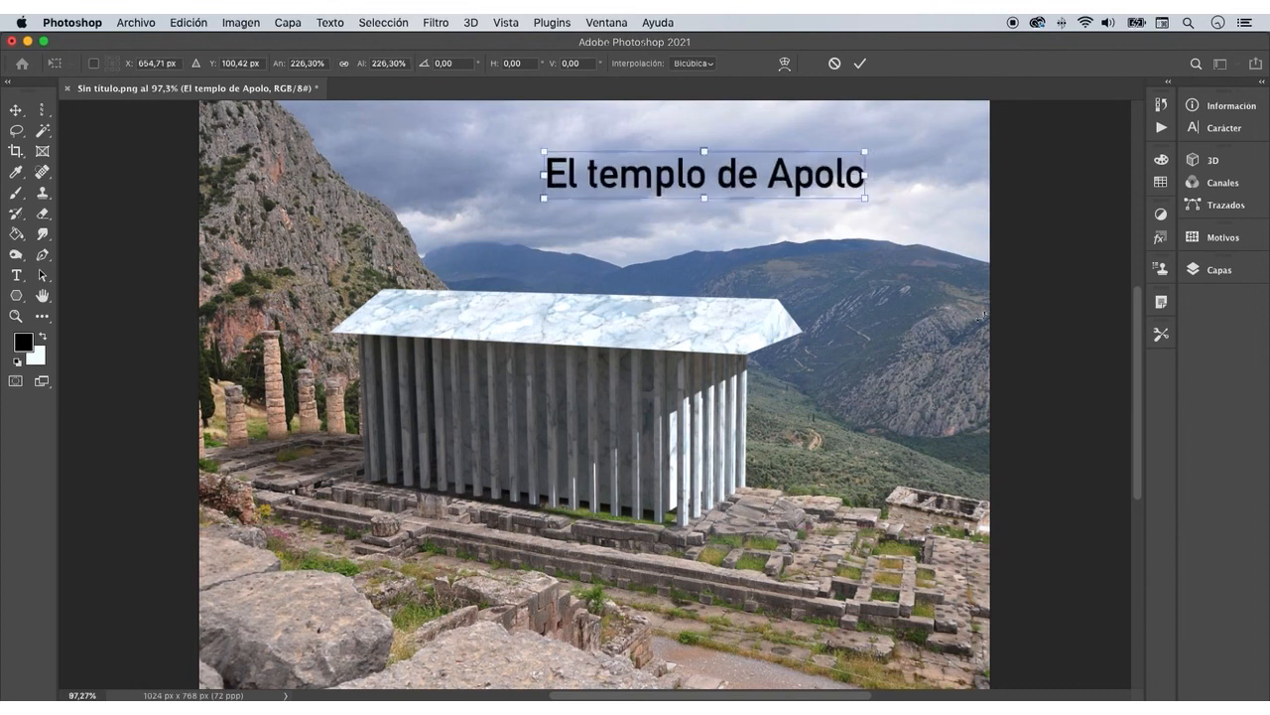
key(Return)
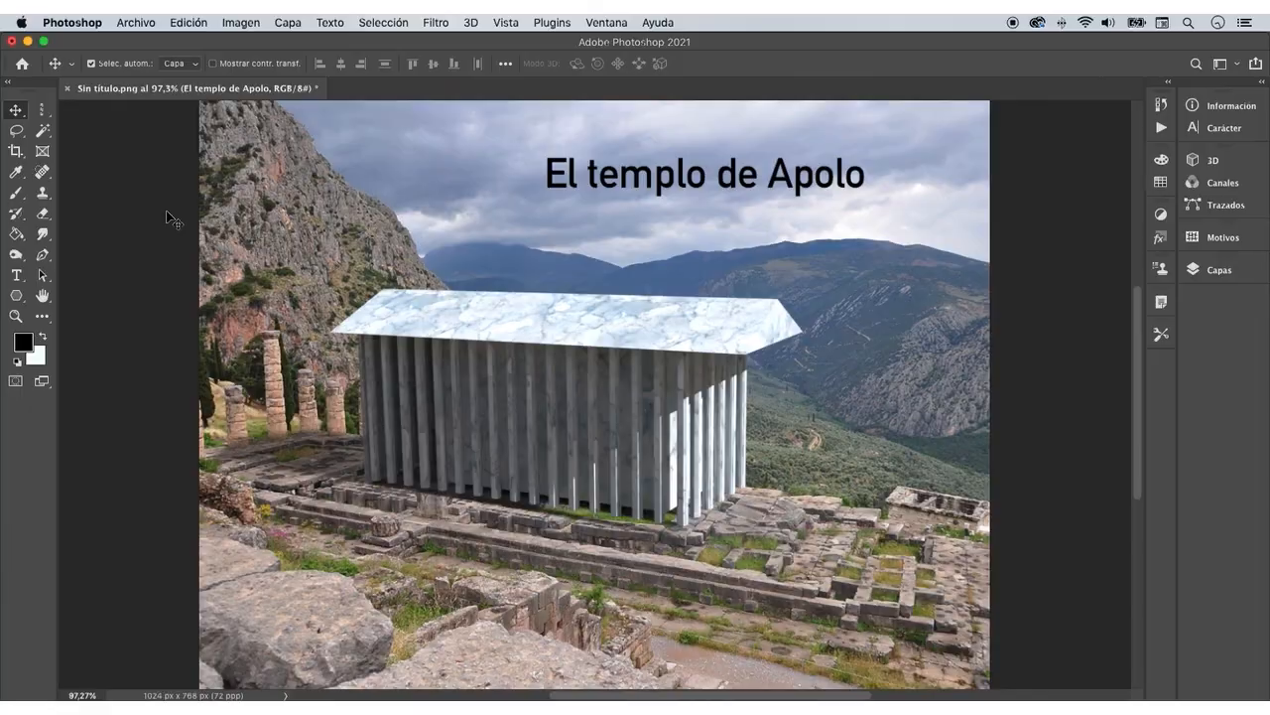